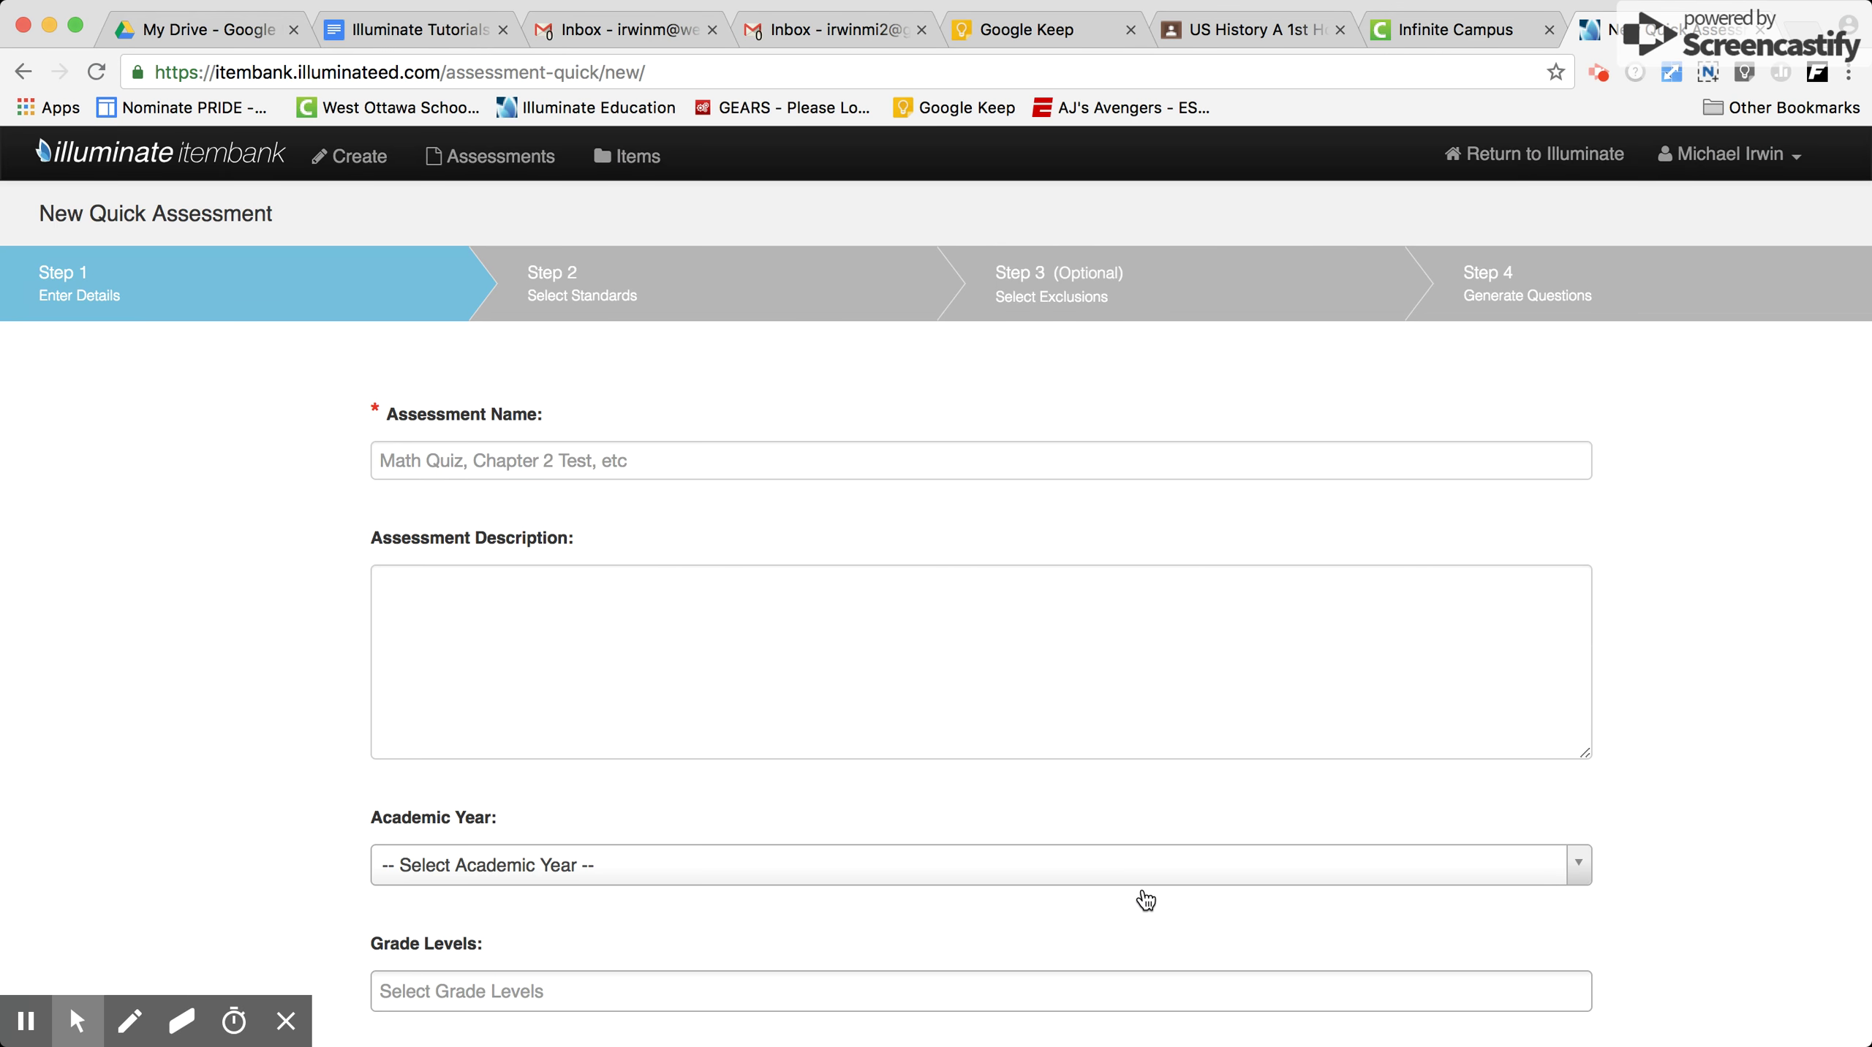
- Name the quick assessment "Demo Standard Test" and set its academic year to 2018-2019
left_click(433, 464)
type("Demo Standard Test")
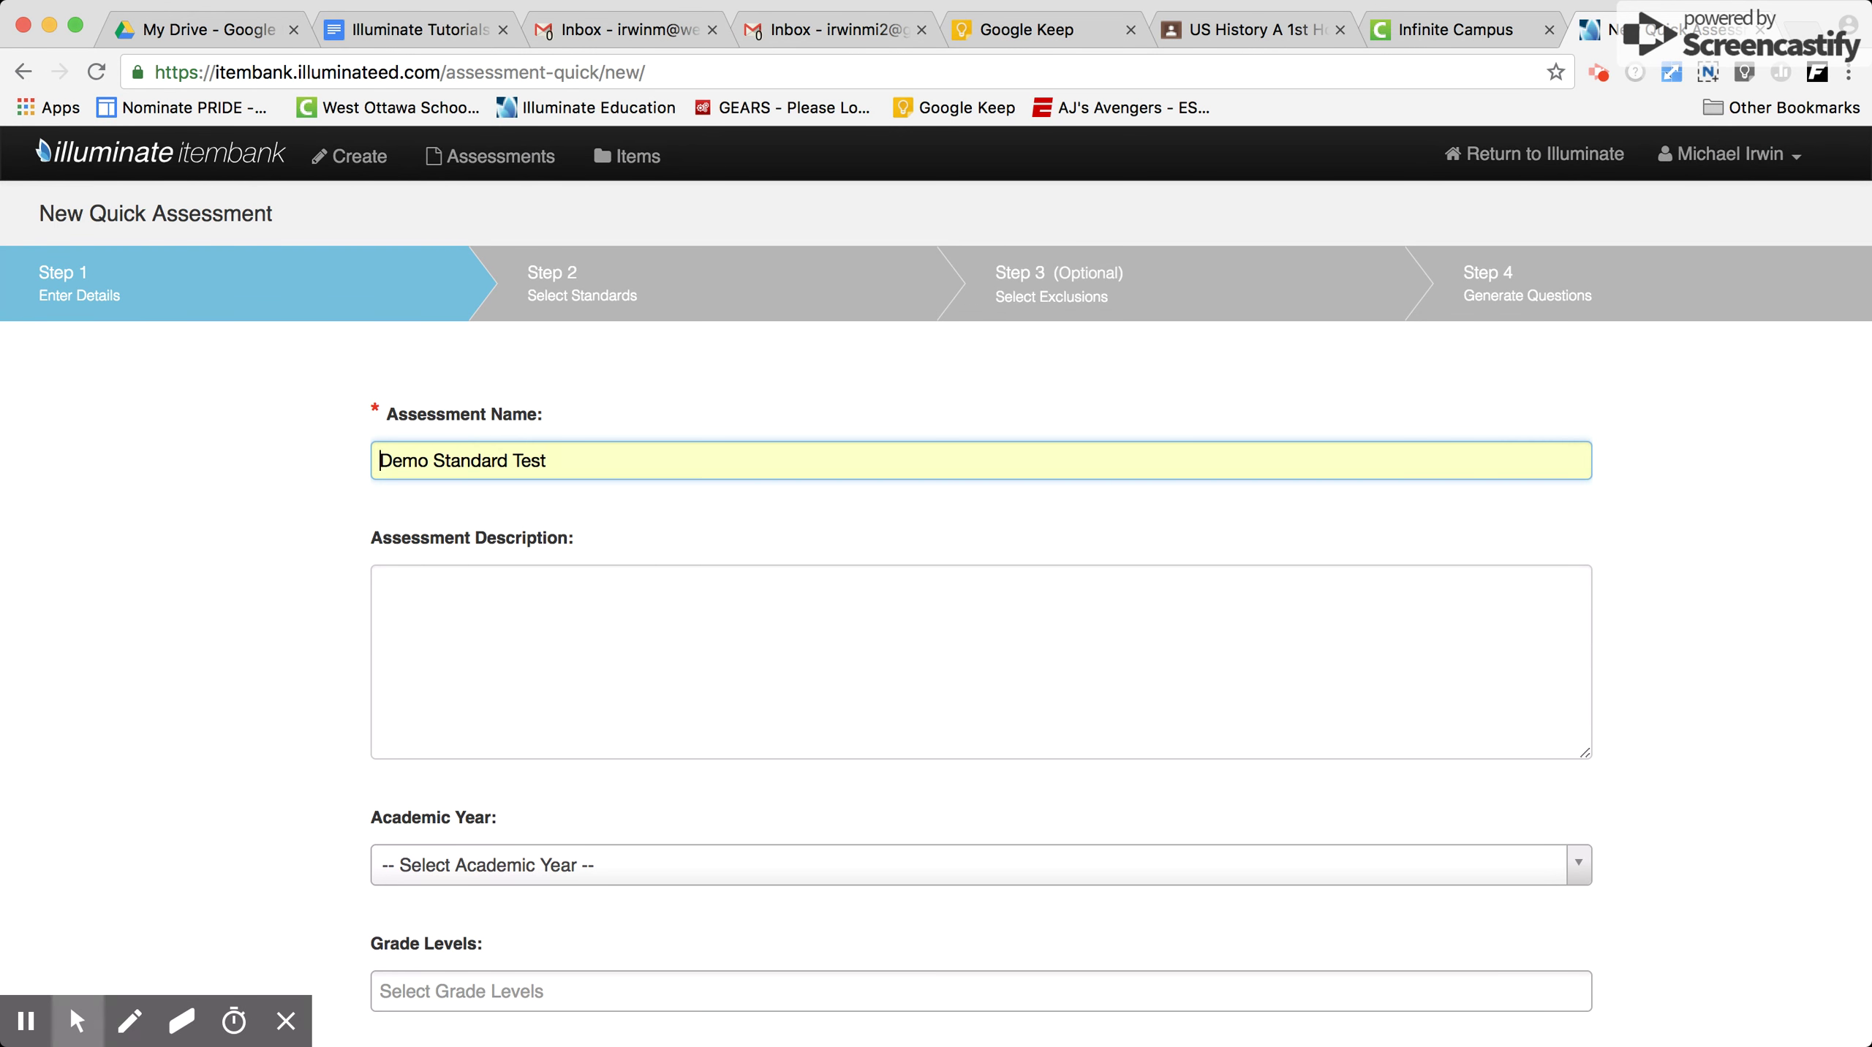
scroll(447, 682, "down", 5)
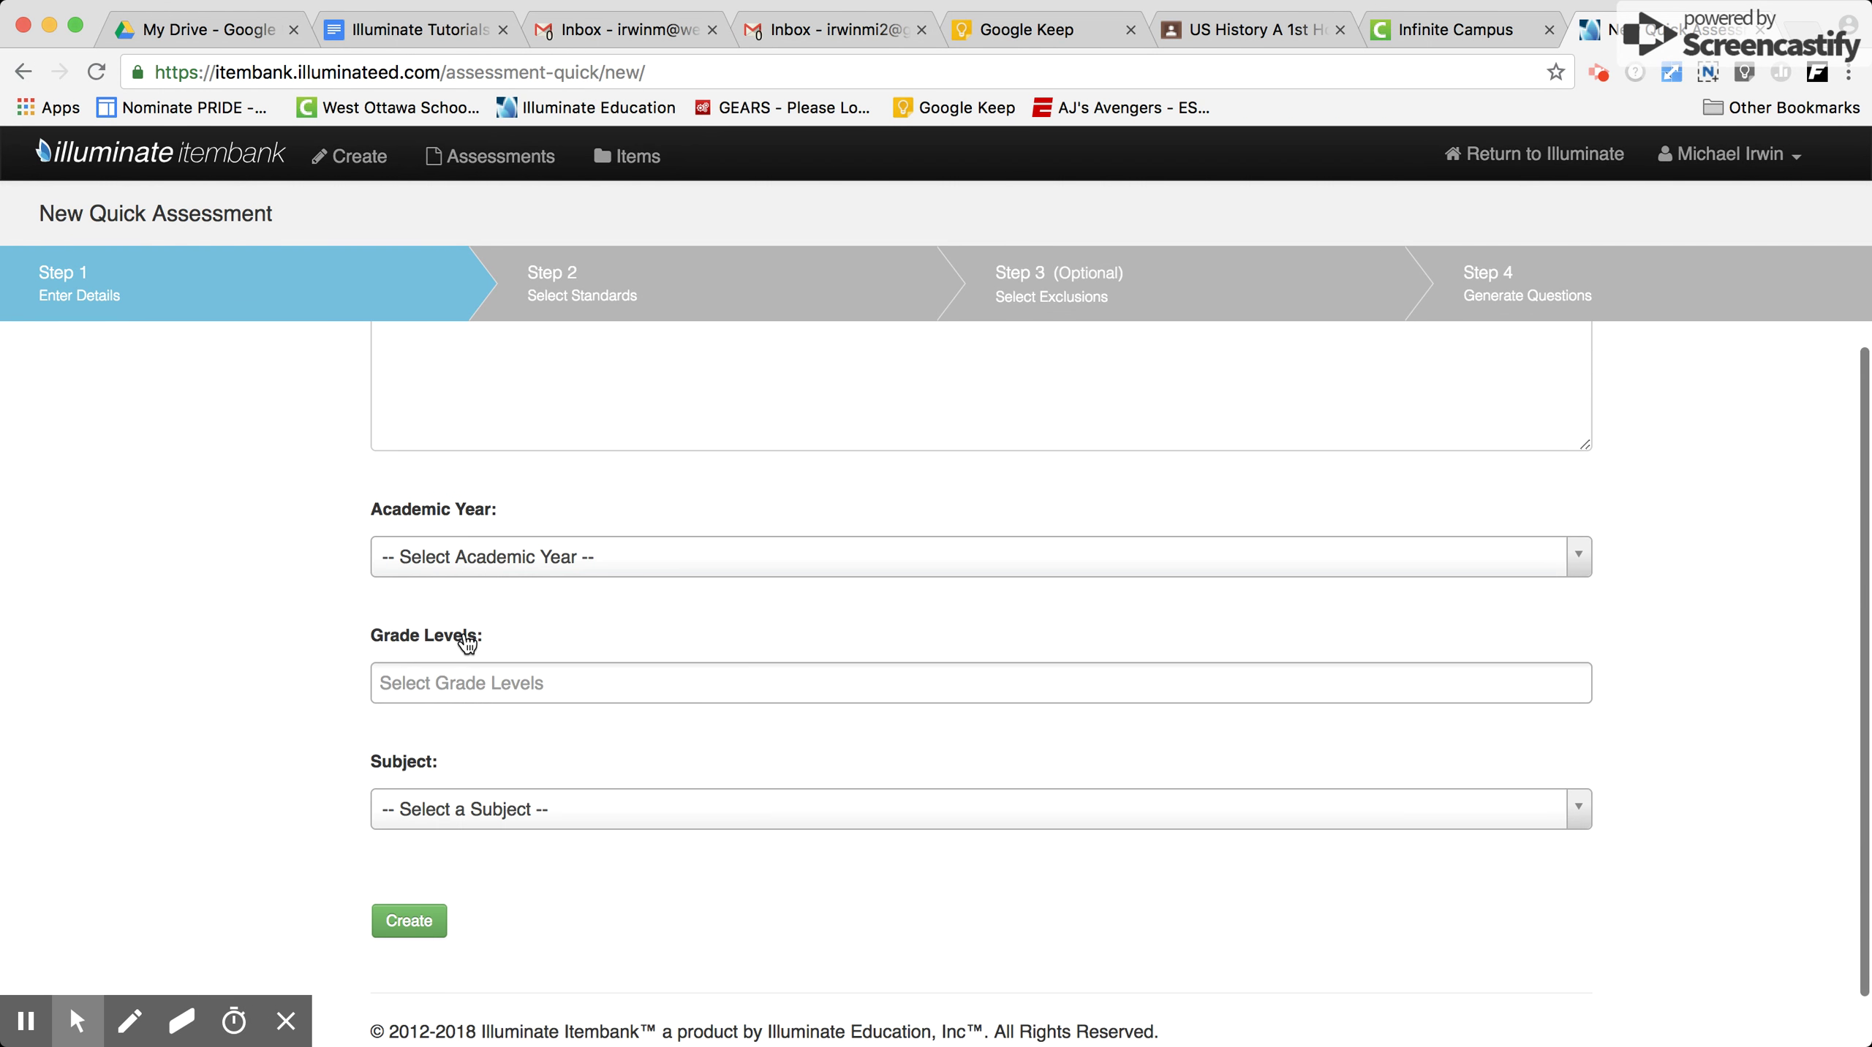
left_click(463, 571)
left_click(451, 700)
left_click(462, 569)
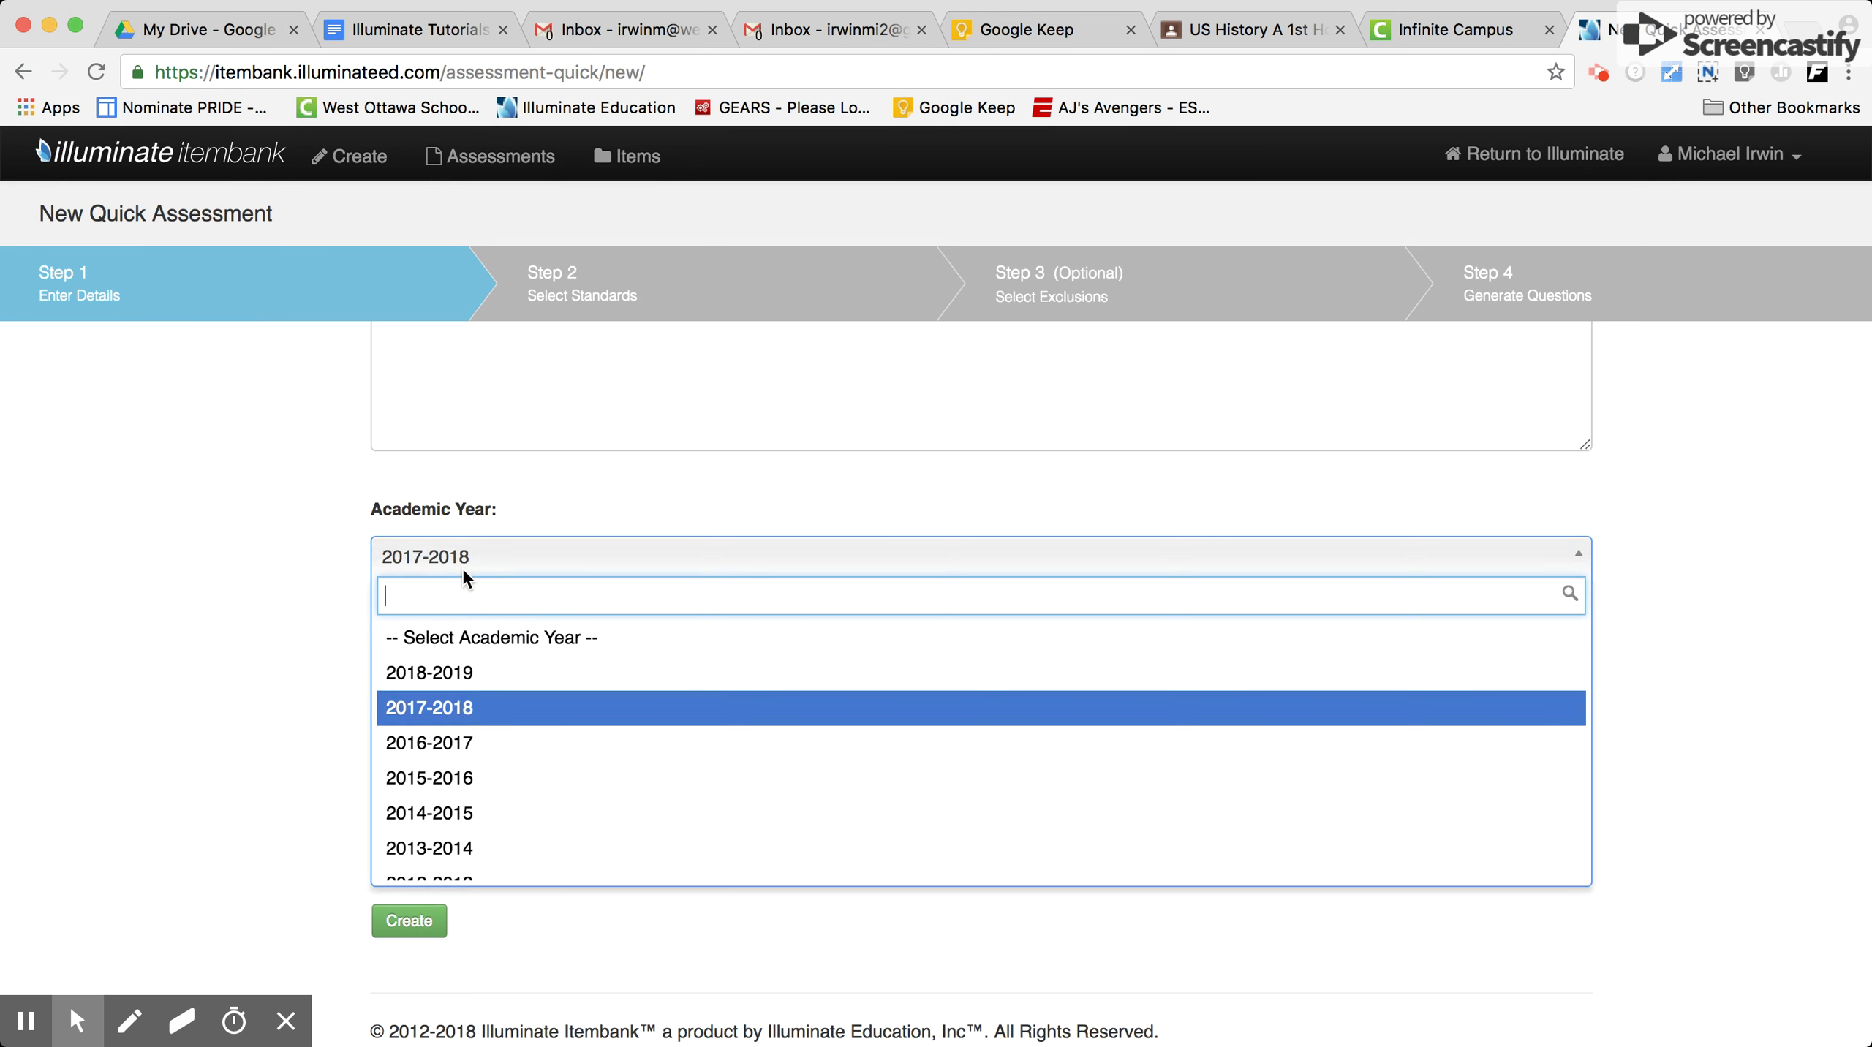
left_click(447, 673)
- Set the grade level to 9th Grade and the subject to Science, and create the quick assessment
left_click(443, 682)
type("9th")
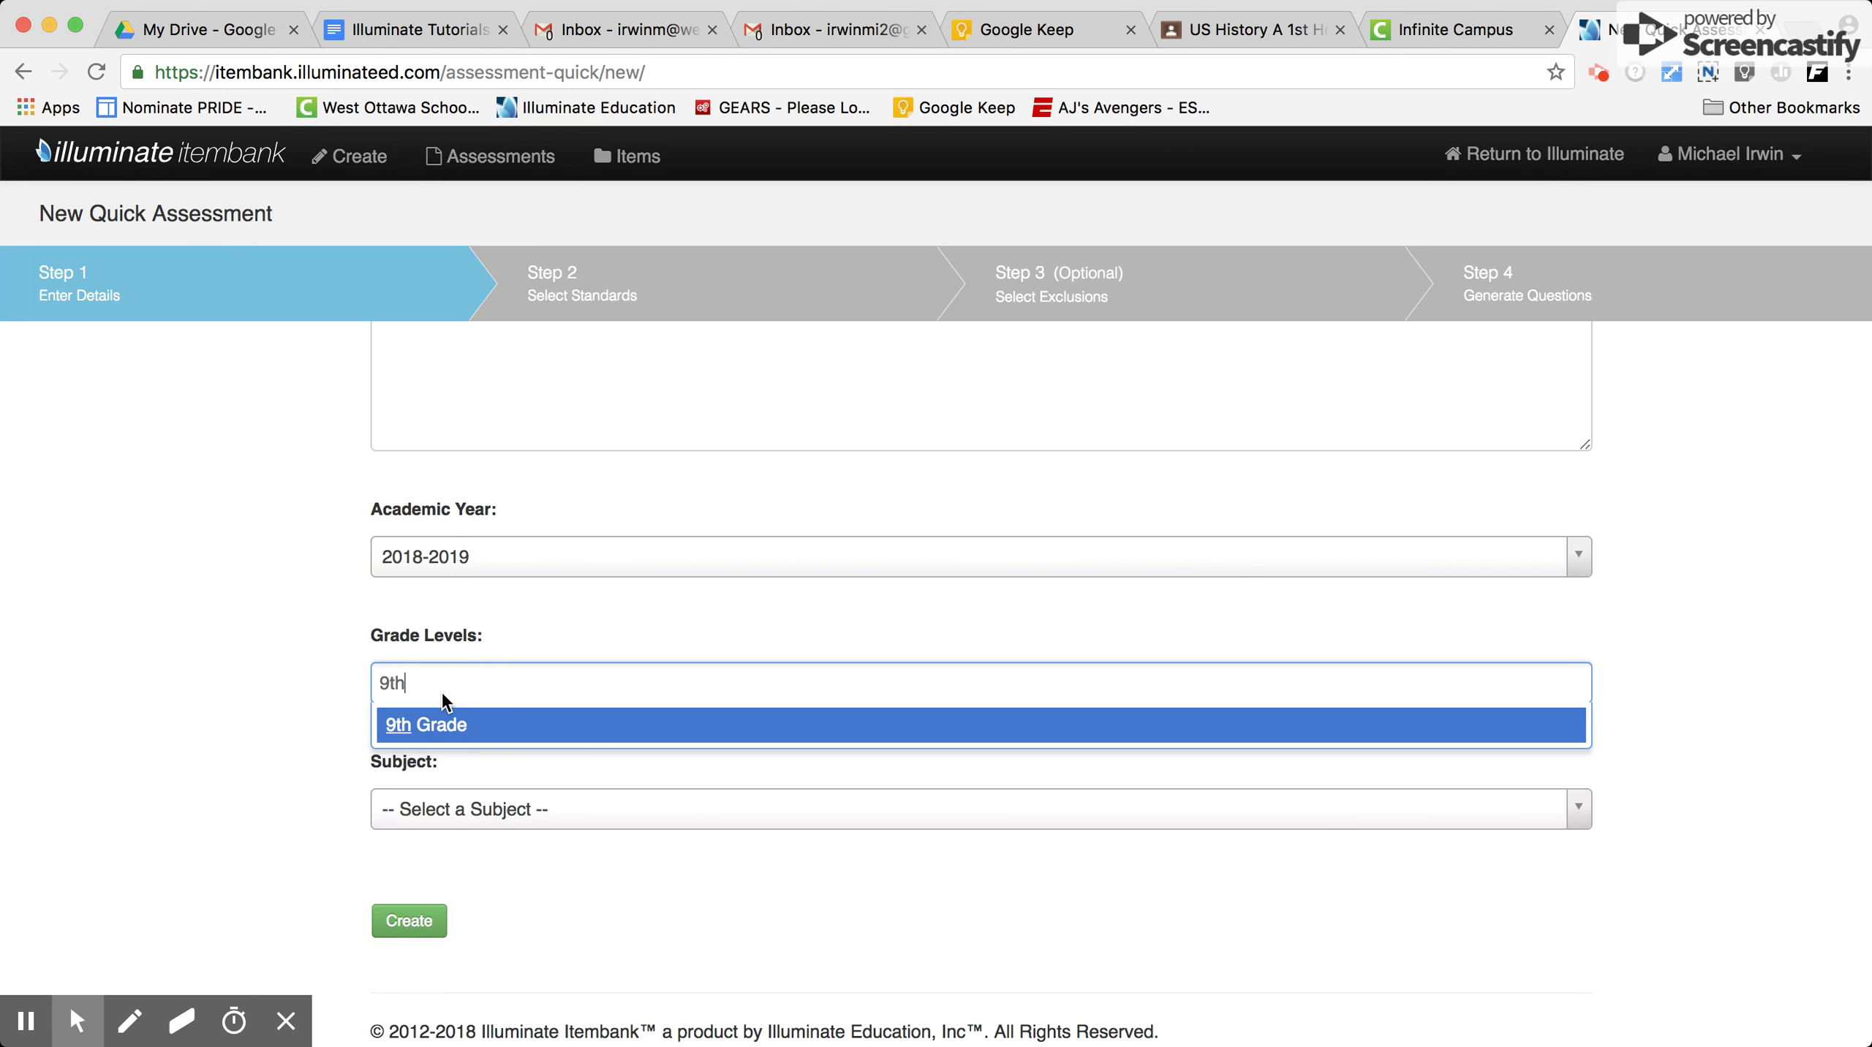
left_click(444, 739)
left_click(439, 807)
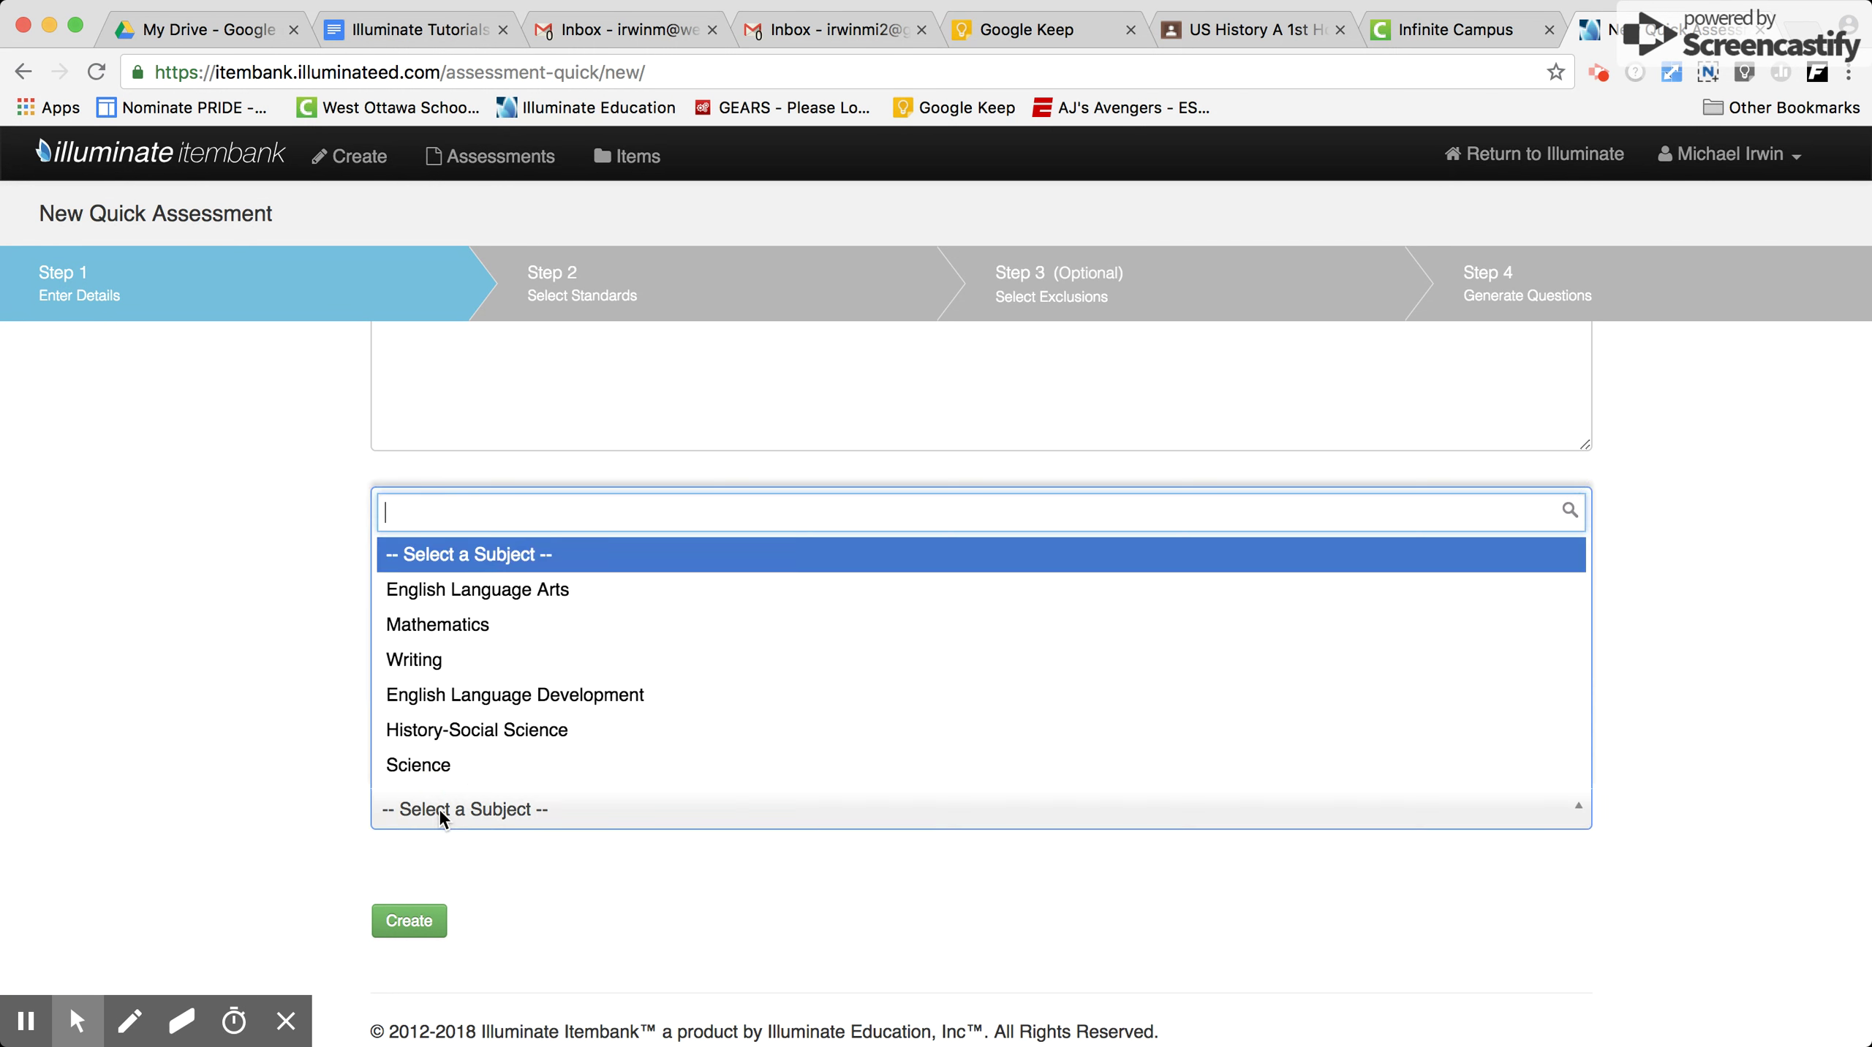
left_click(439, 765)
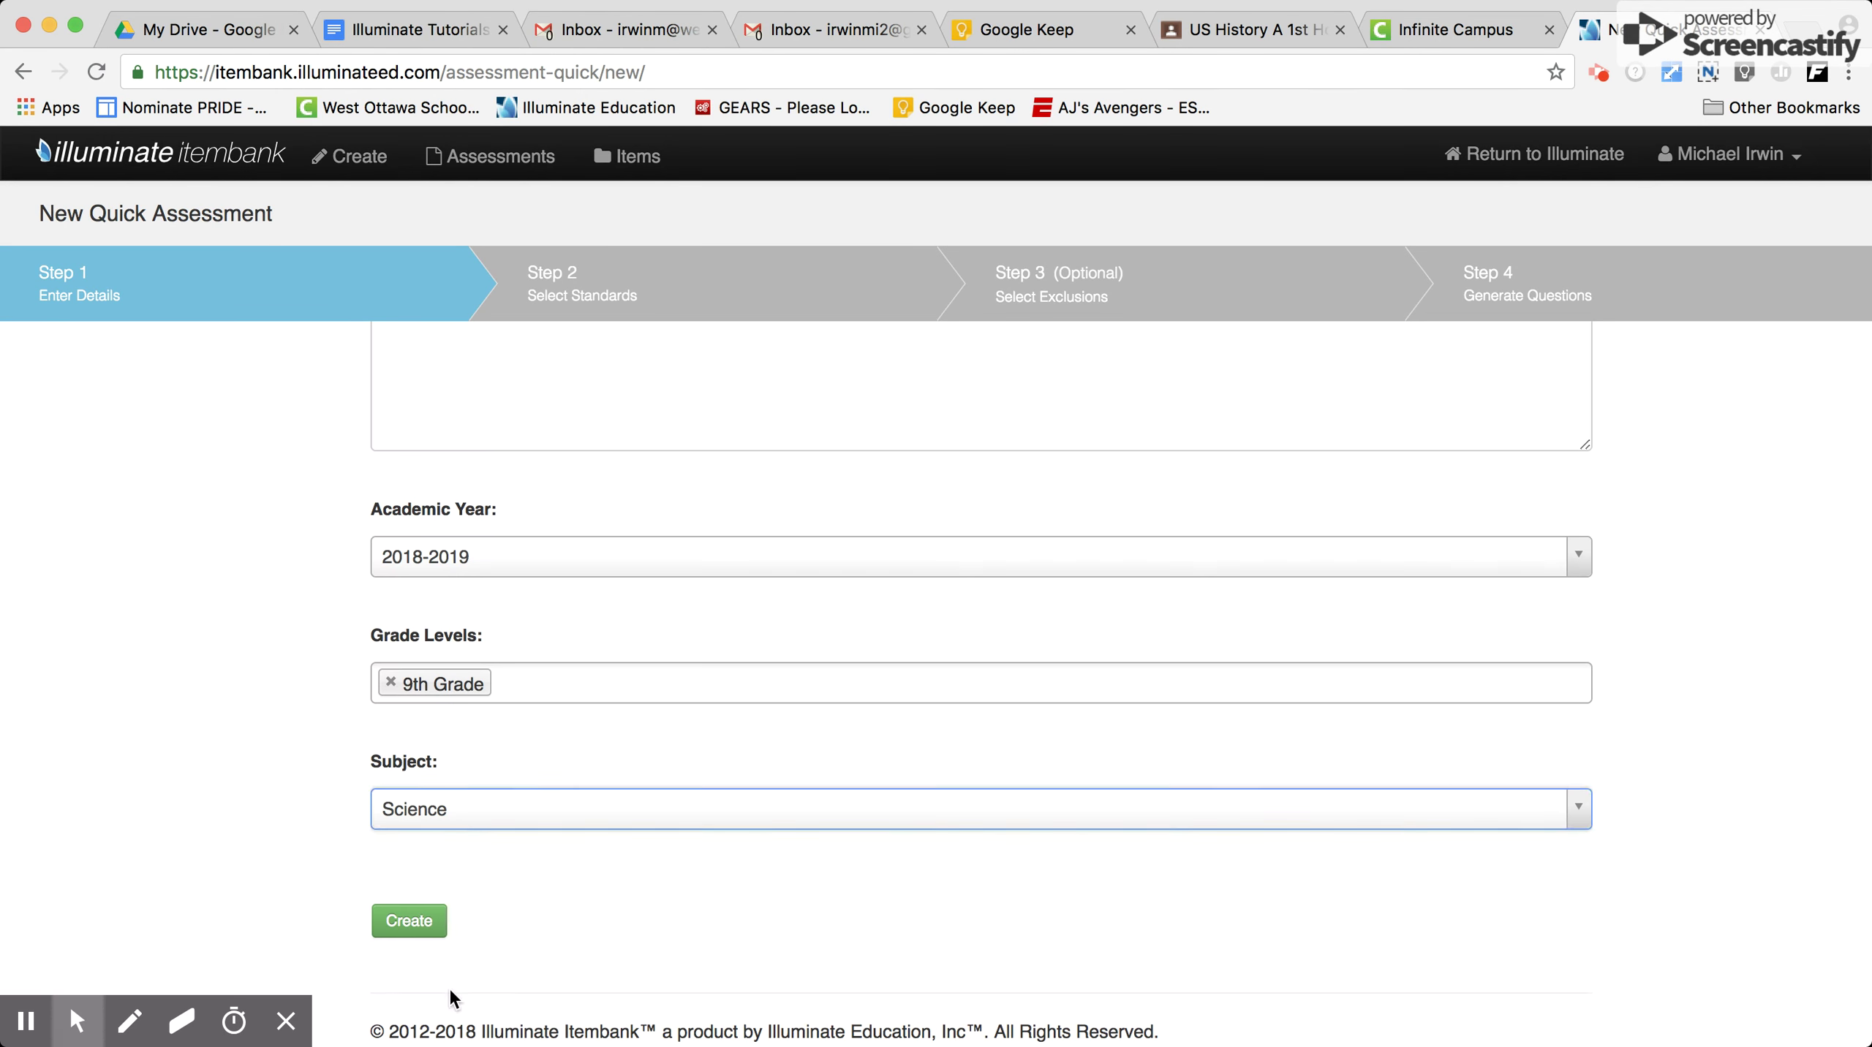
left_click(410, 930)
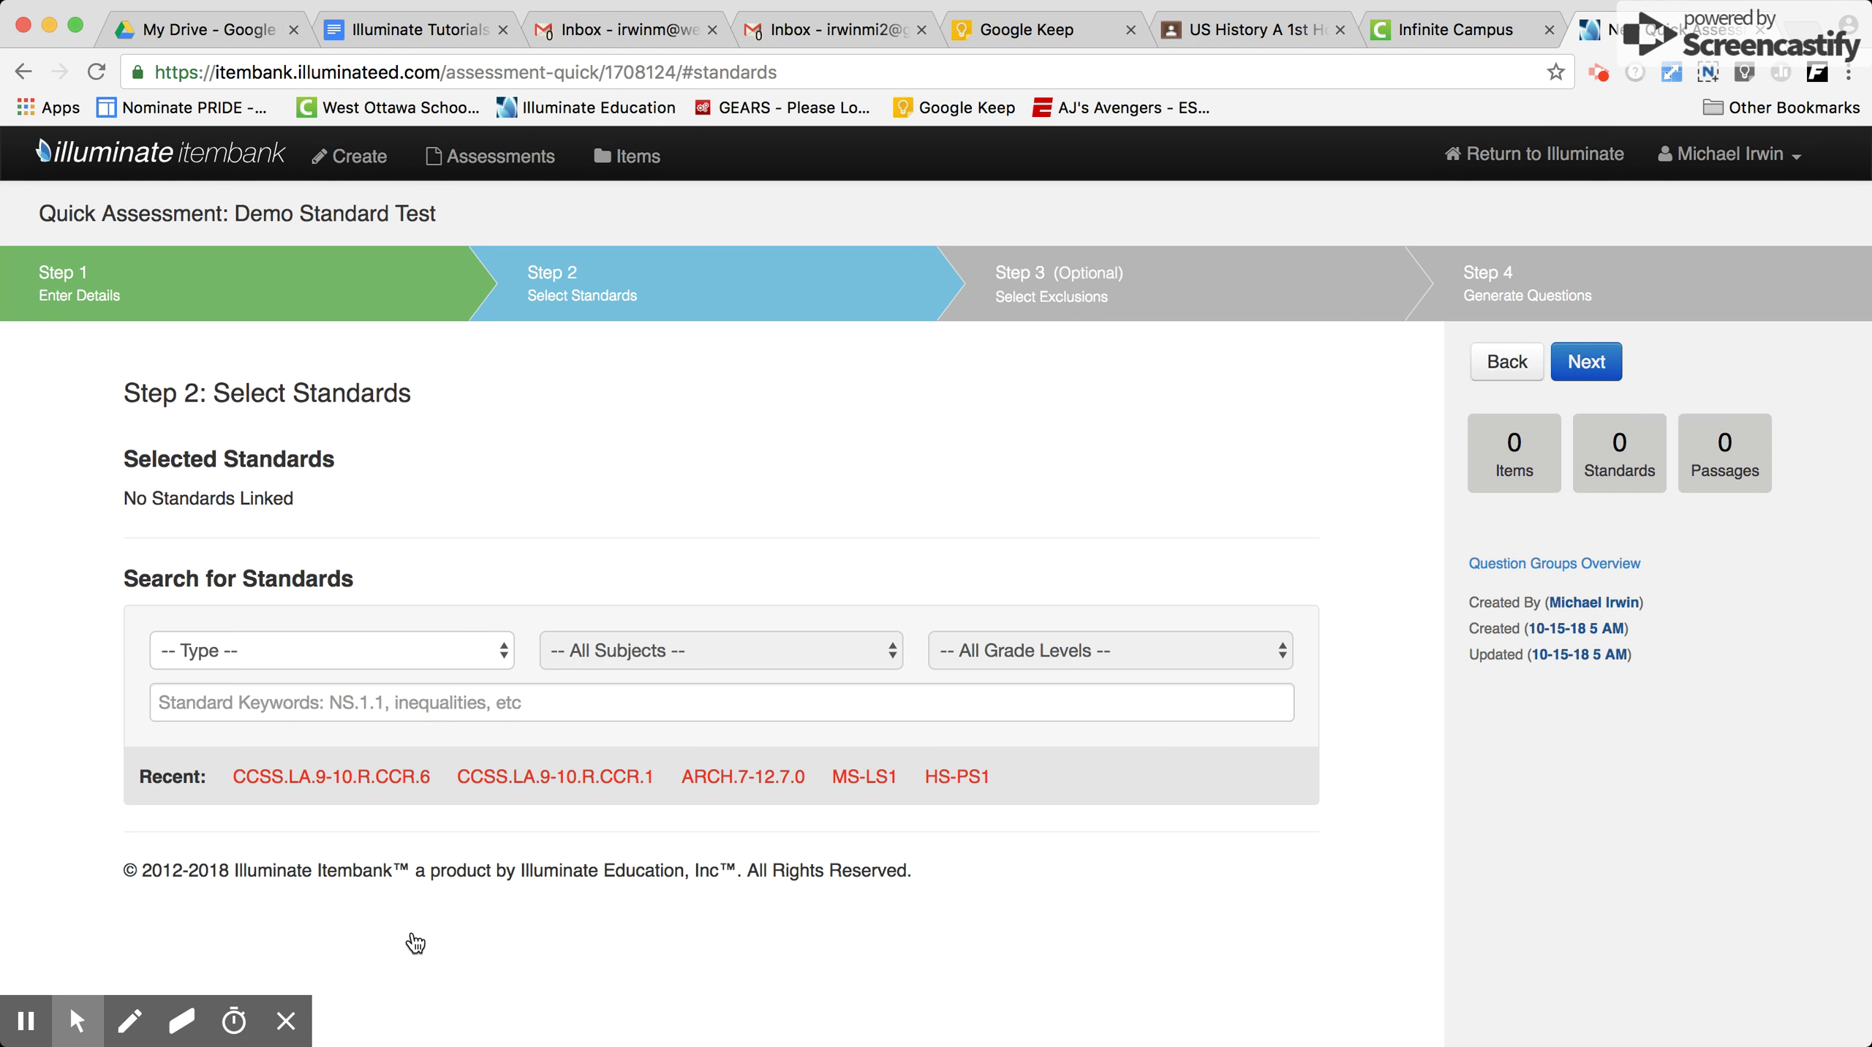
- Filter the standards by NGSS Alternative Discipline Specific Courses, Science (2013) and Eighth Grade Physical Science Course
left_click(345, 643)
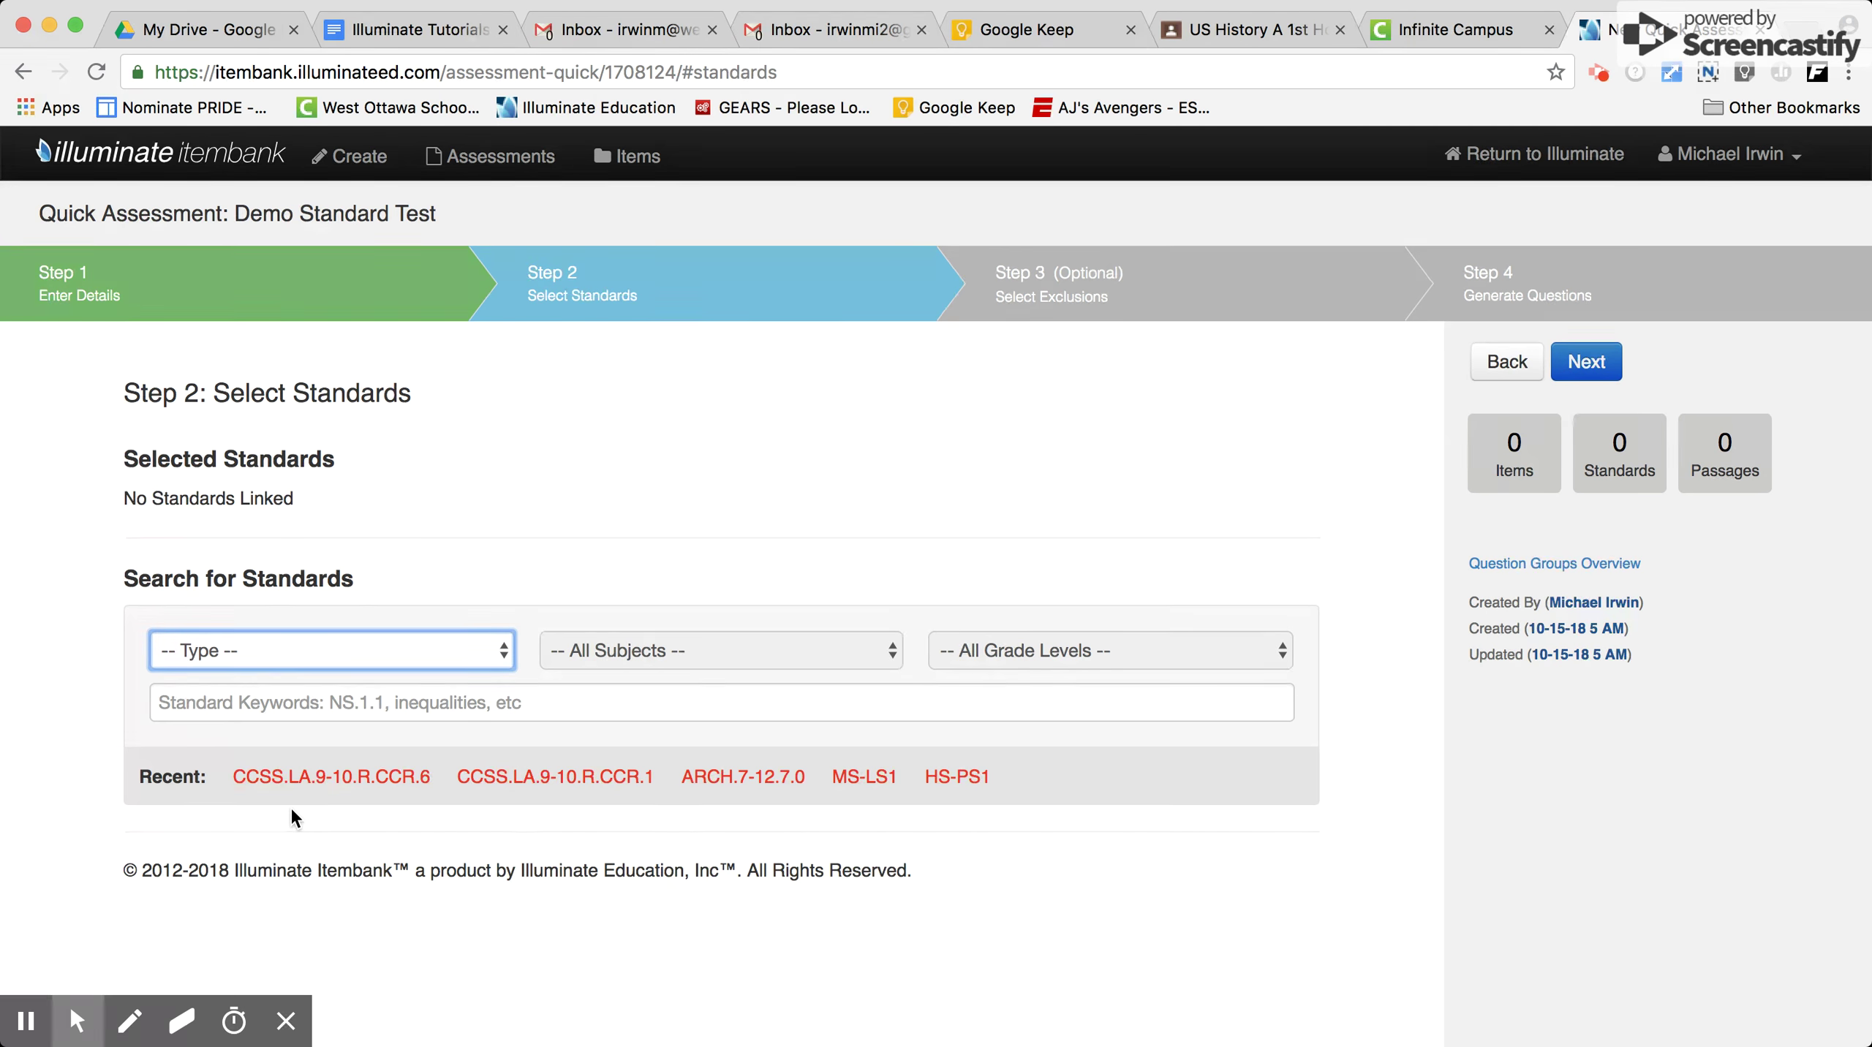
left_click(312, 719)
left_click(628, 652)
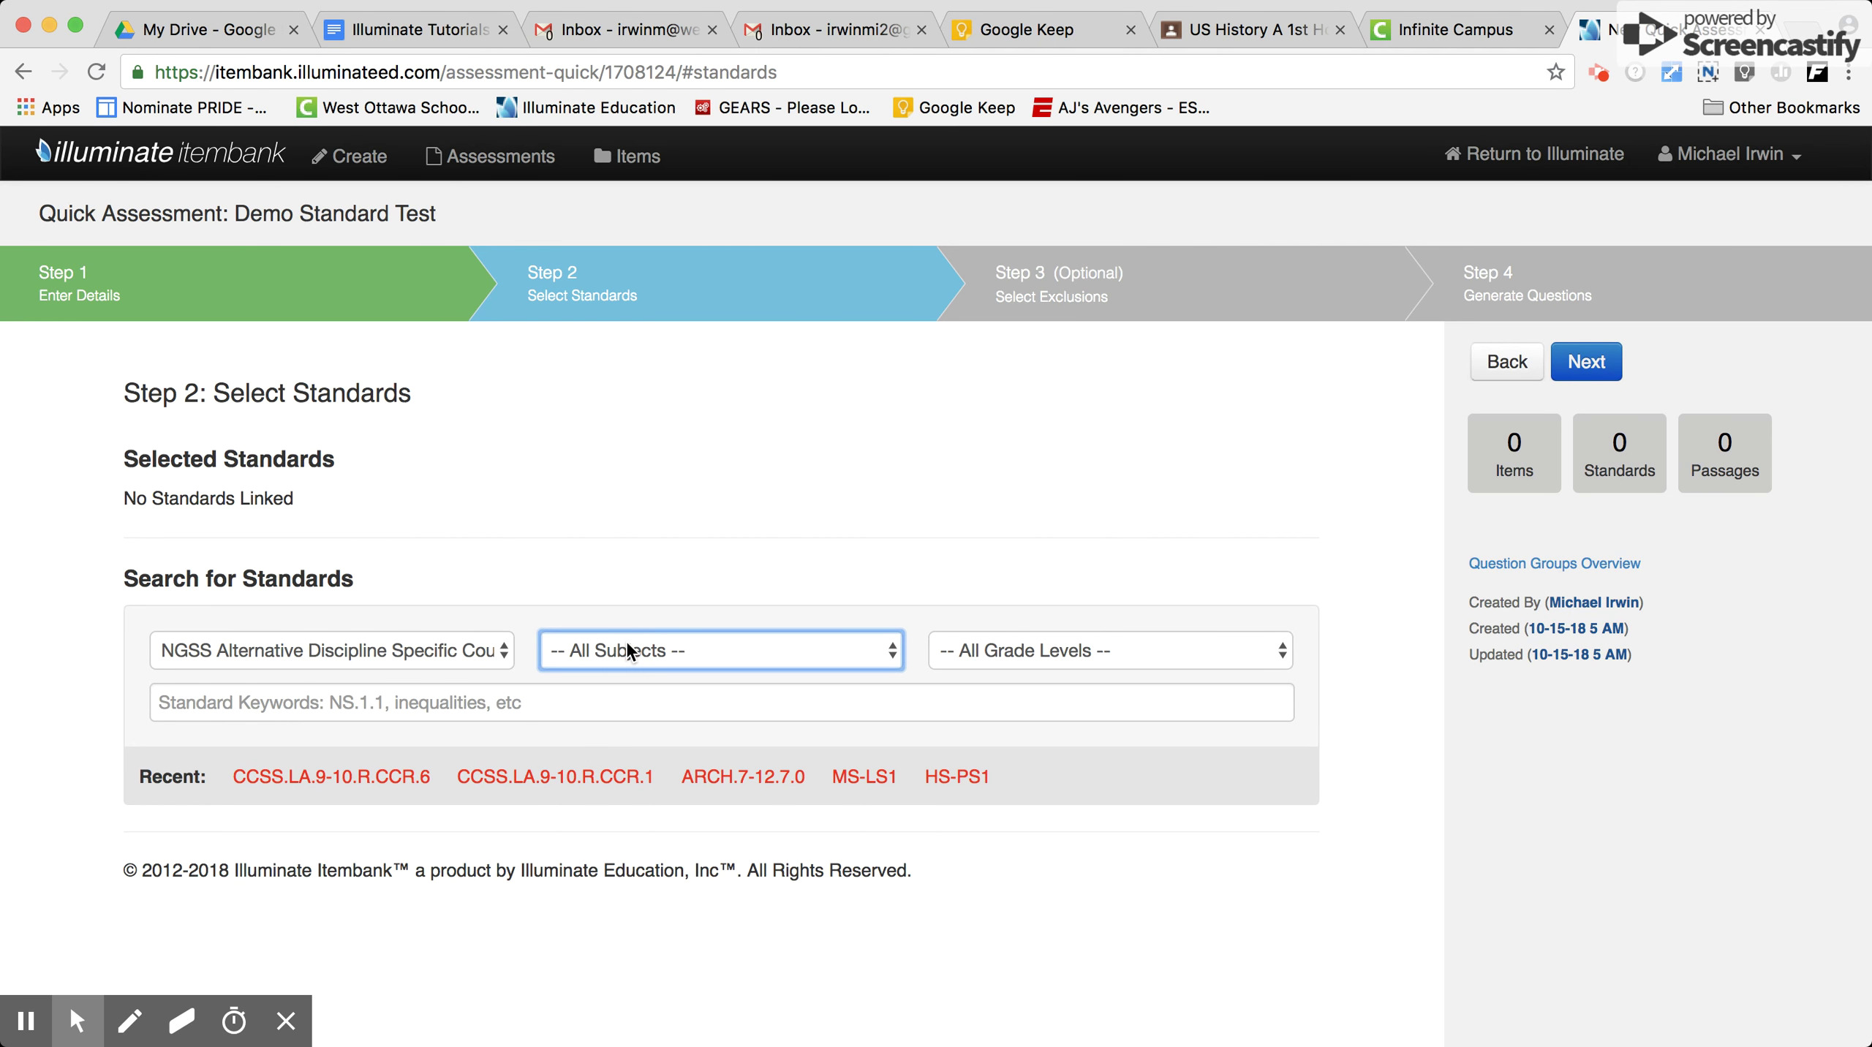
left_click(620, 686)
left_click(1038, 656)
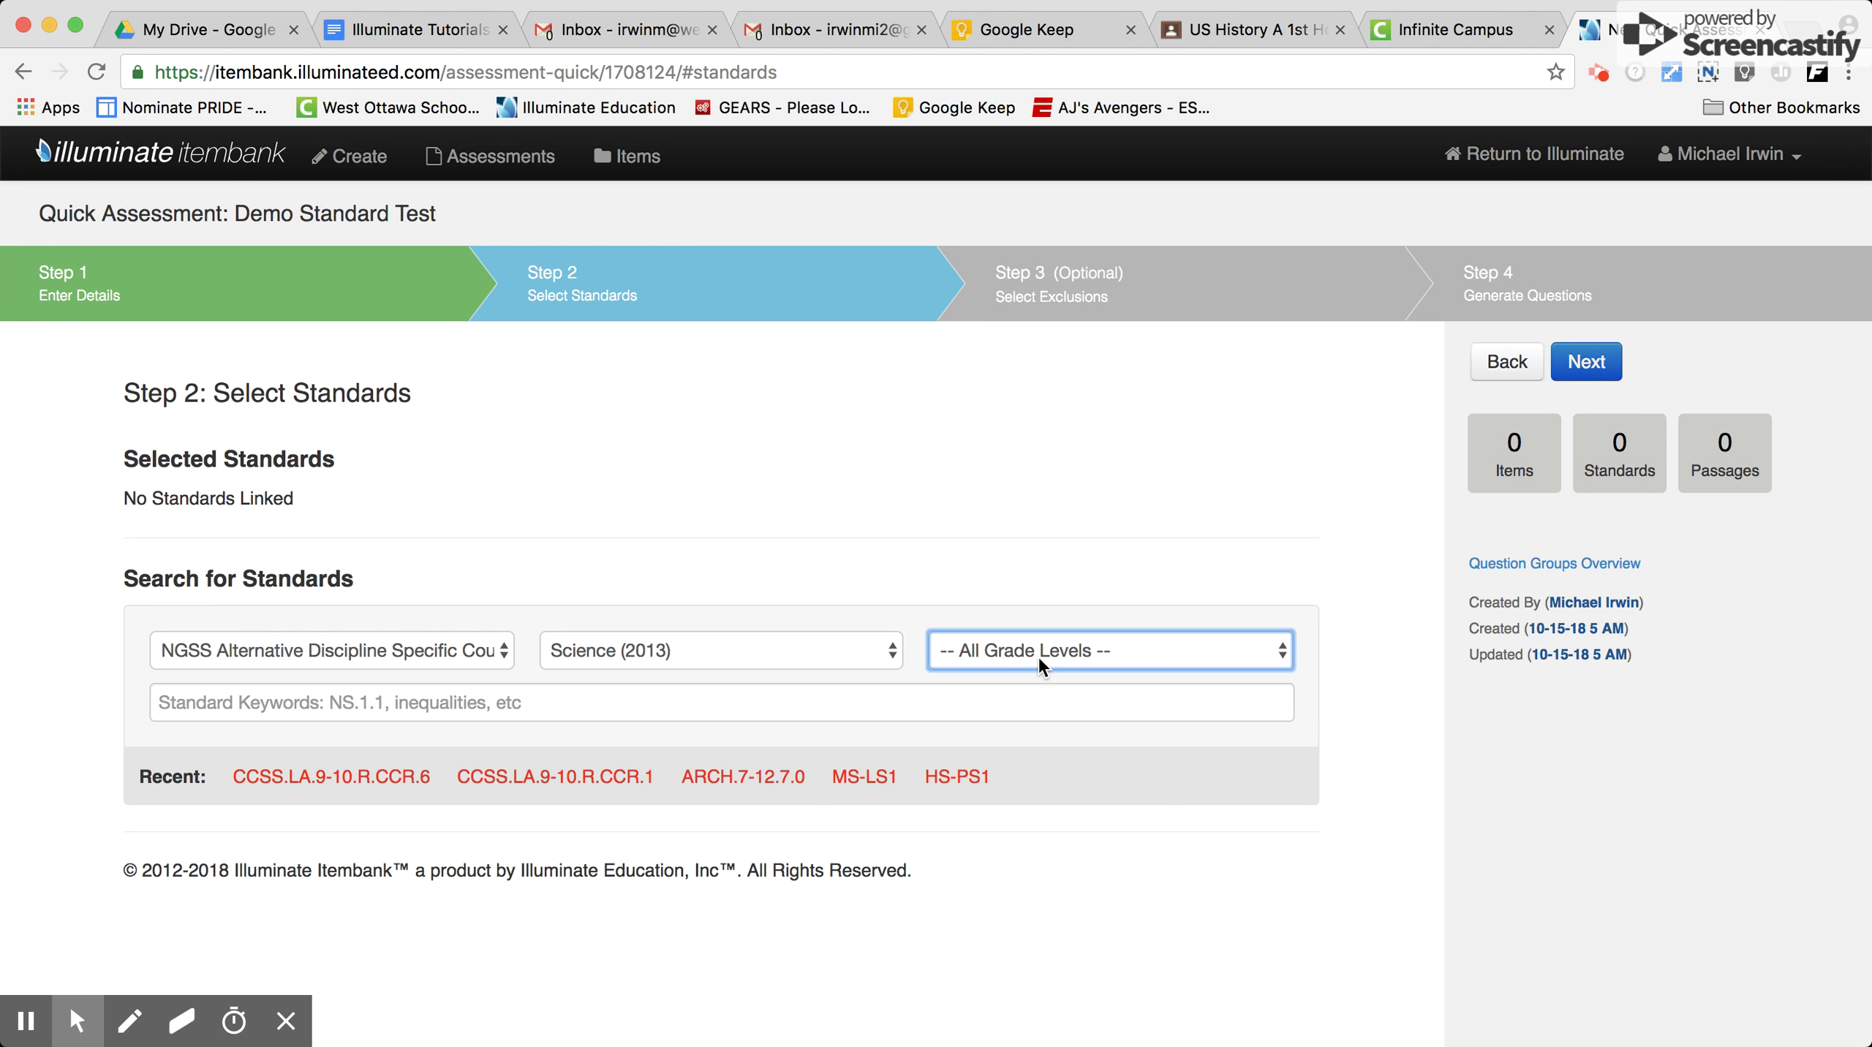
left_click(1033, 708)
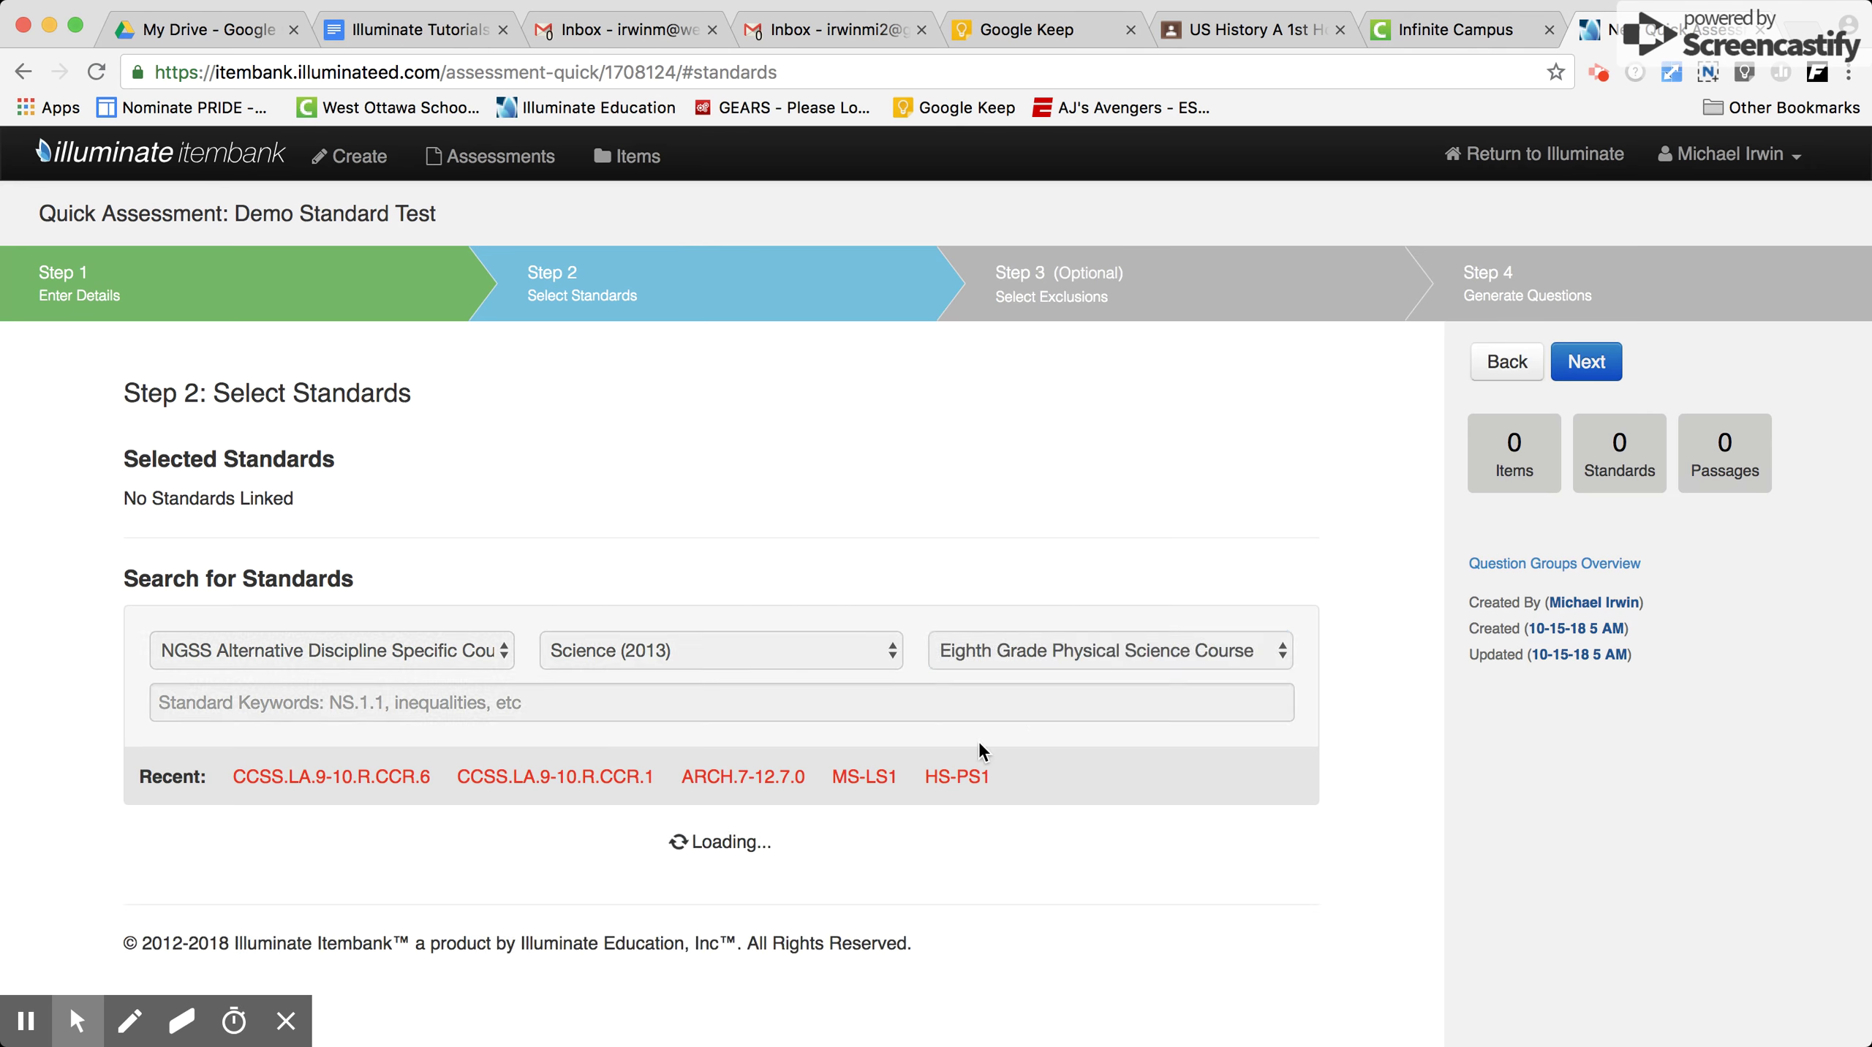
scroll(614, 847, "down", 5)
scroll(615, 847, "up", 5)
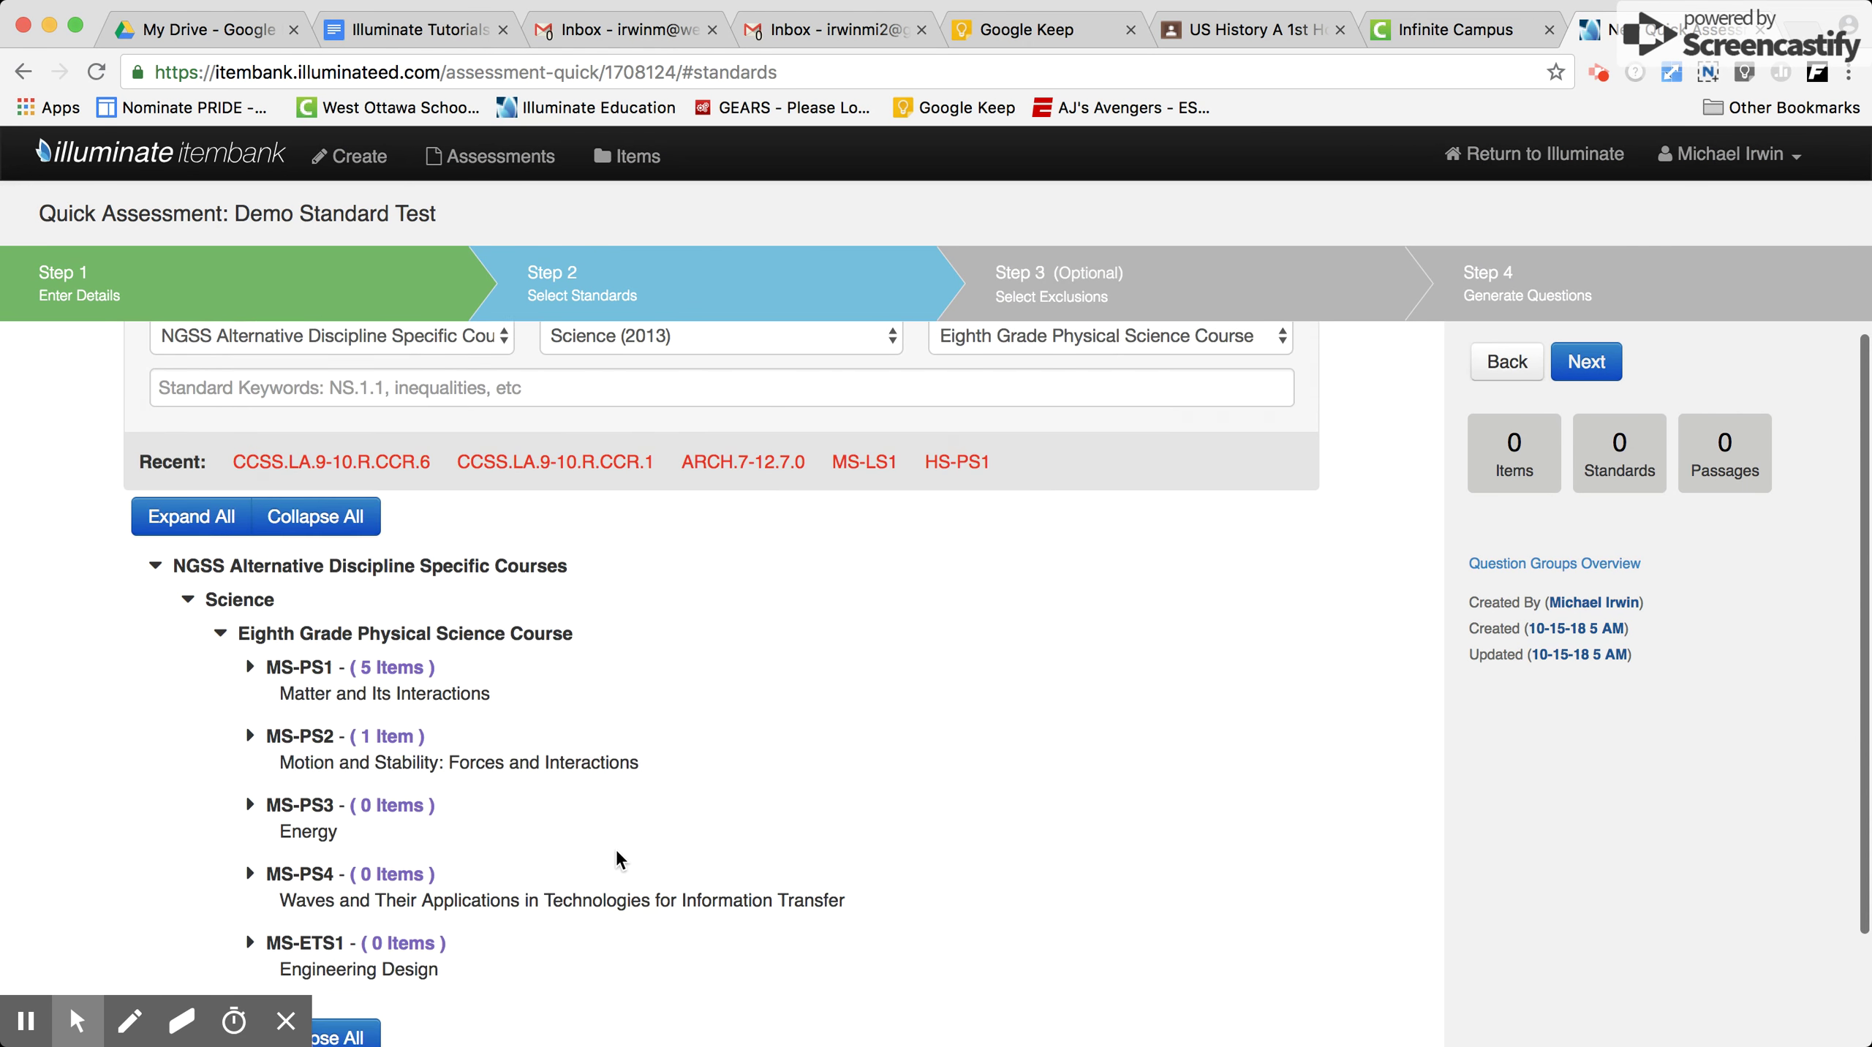
- Switch the standards' grade-level filter to Sixth Grade Earth Science Course
left_click(1033, 529)
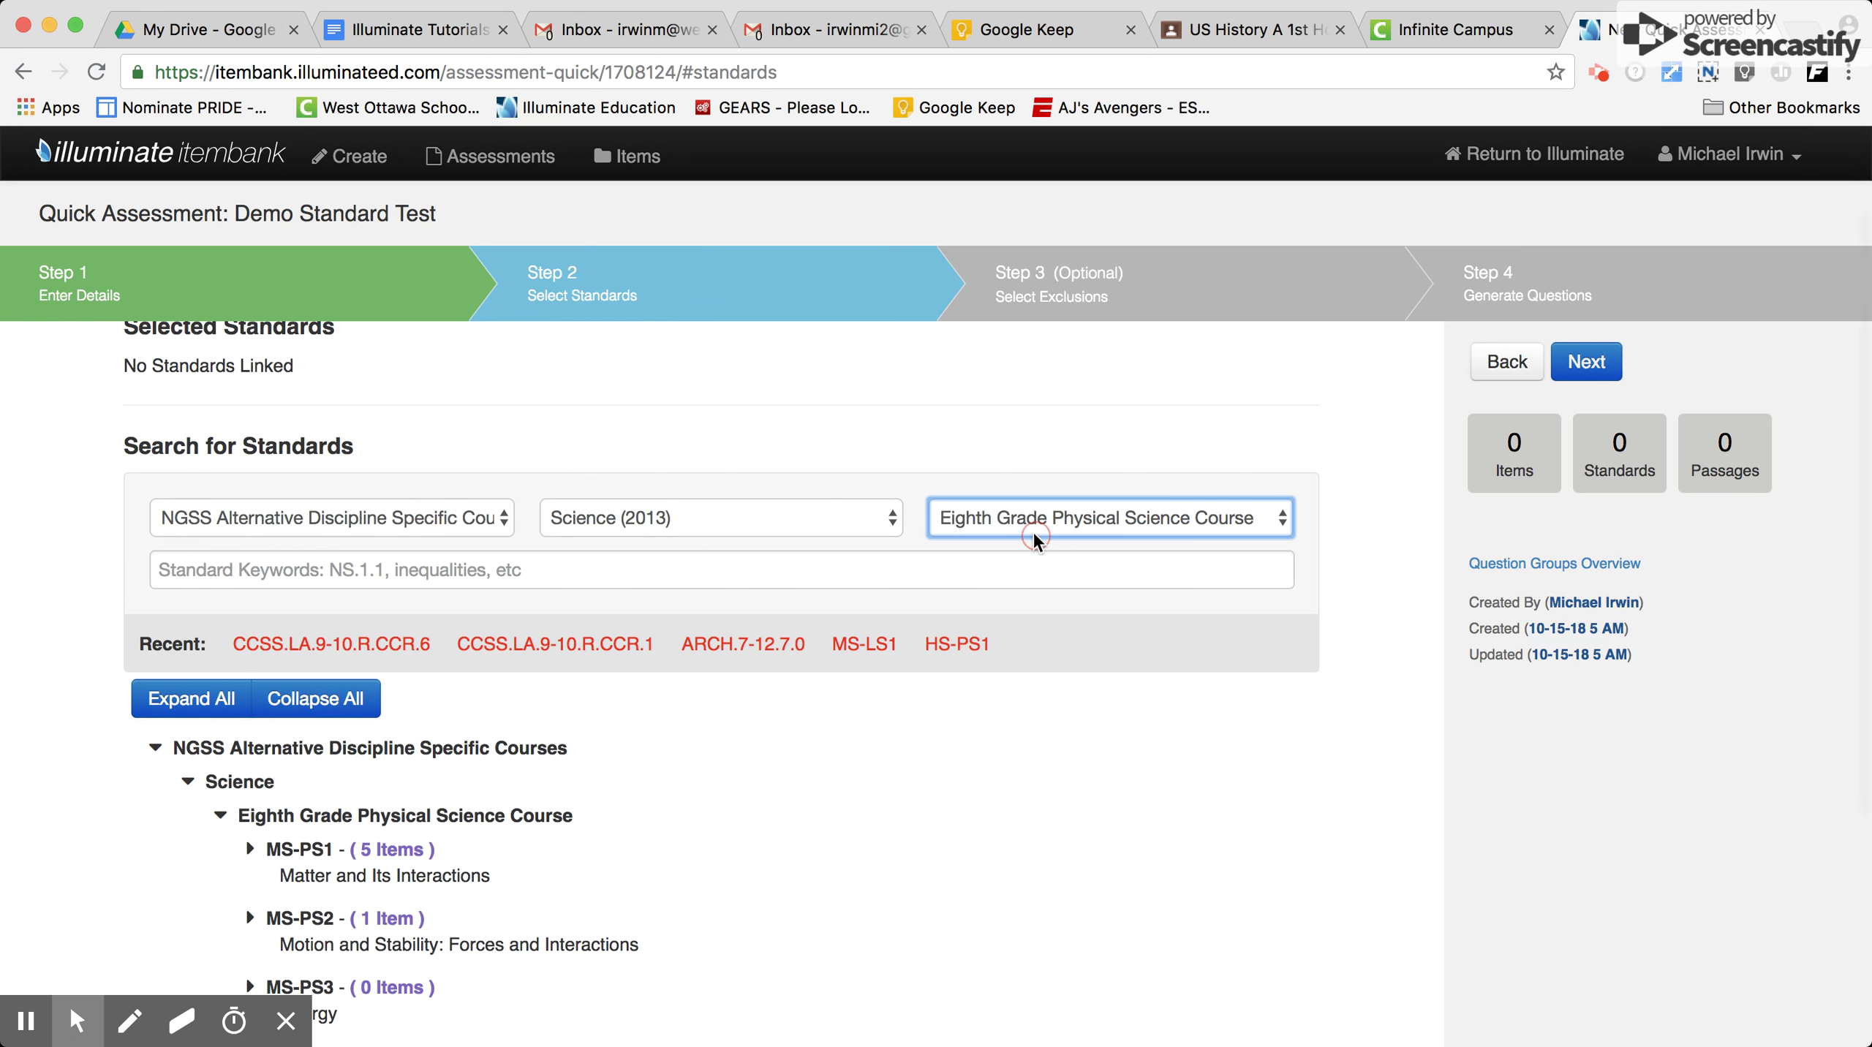
left_click(1015, 474)
scroll(941, 694, "down", 4)
scroll(940, 694, "up", 1)
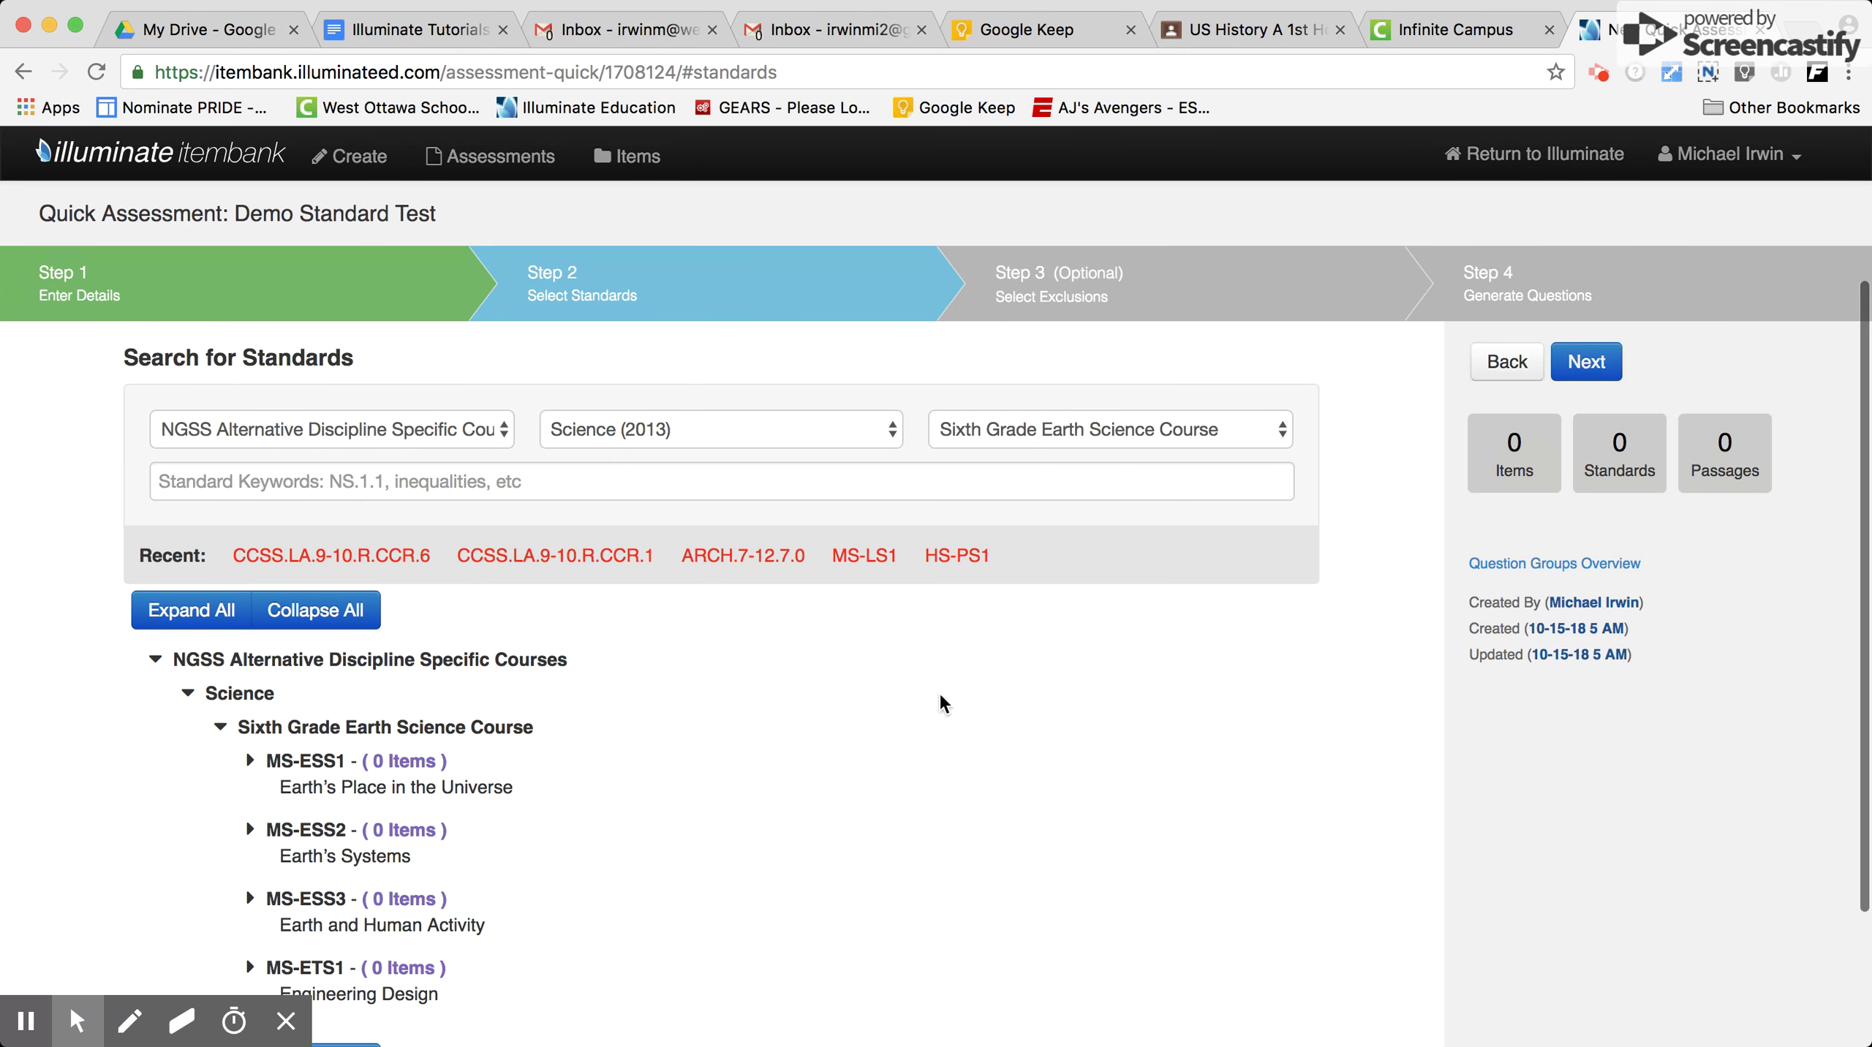
- Filter the standards to Seventh Grade Life Science Course and link MS-LS1 and MS-LS3 to the assessment
left_click(1070, 431)
left_click(1063, 455)
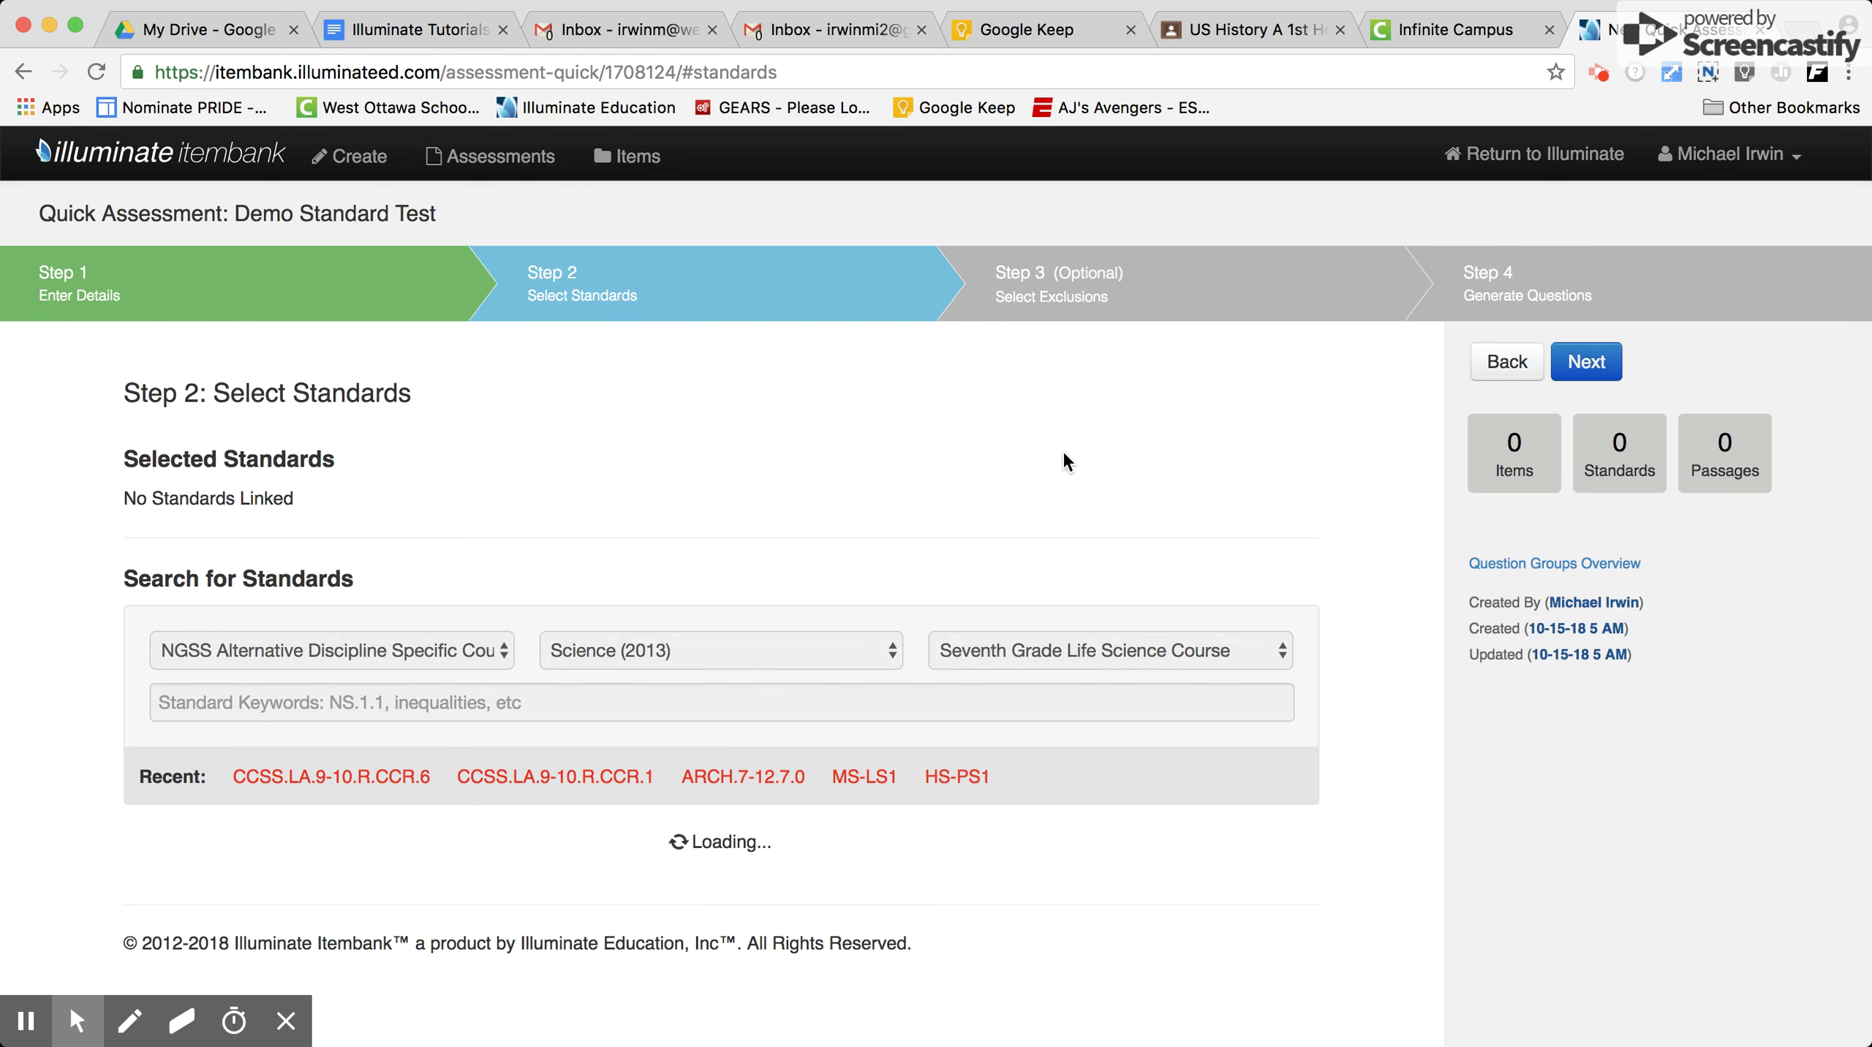
scroll(917, 770, "down", 3)
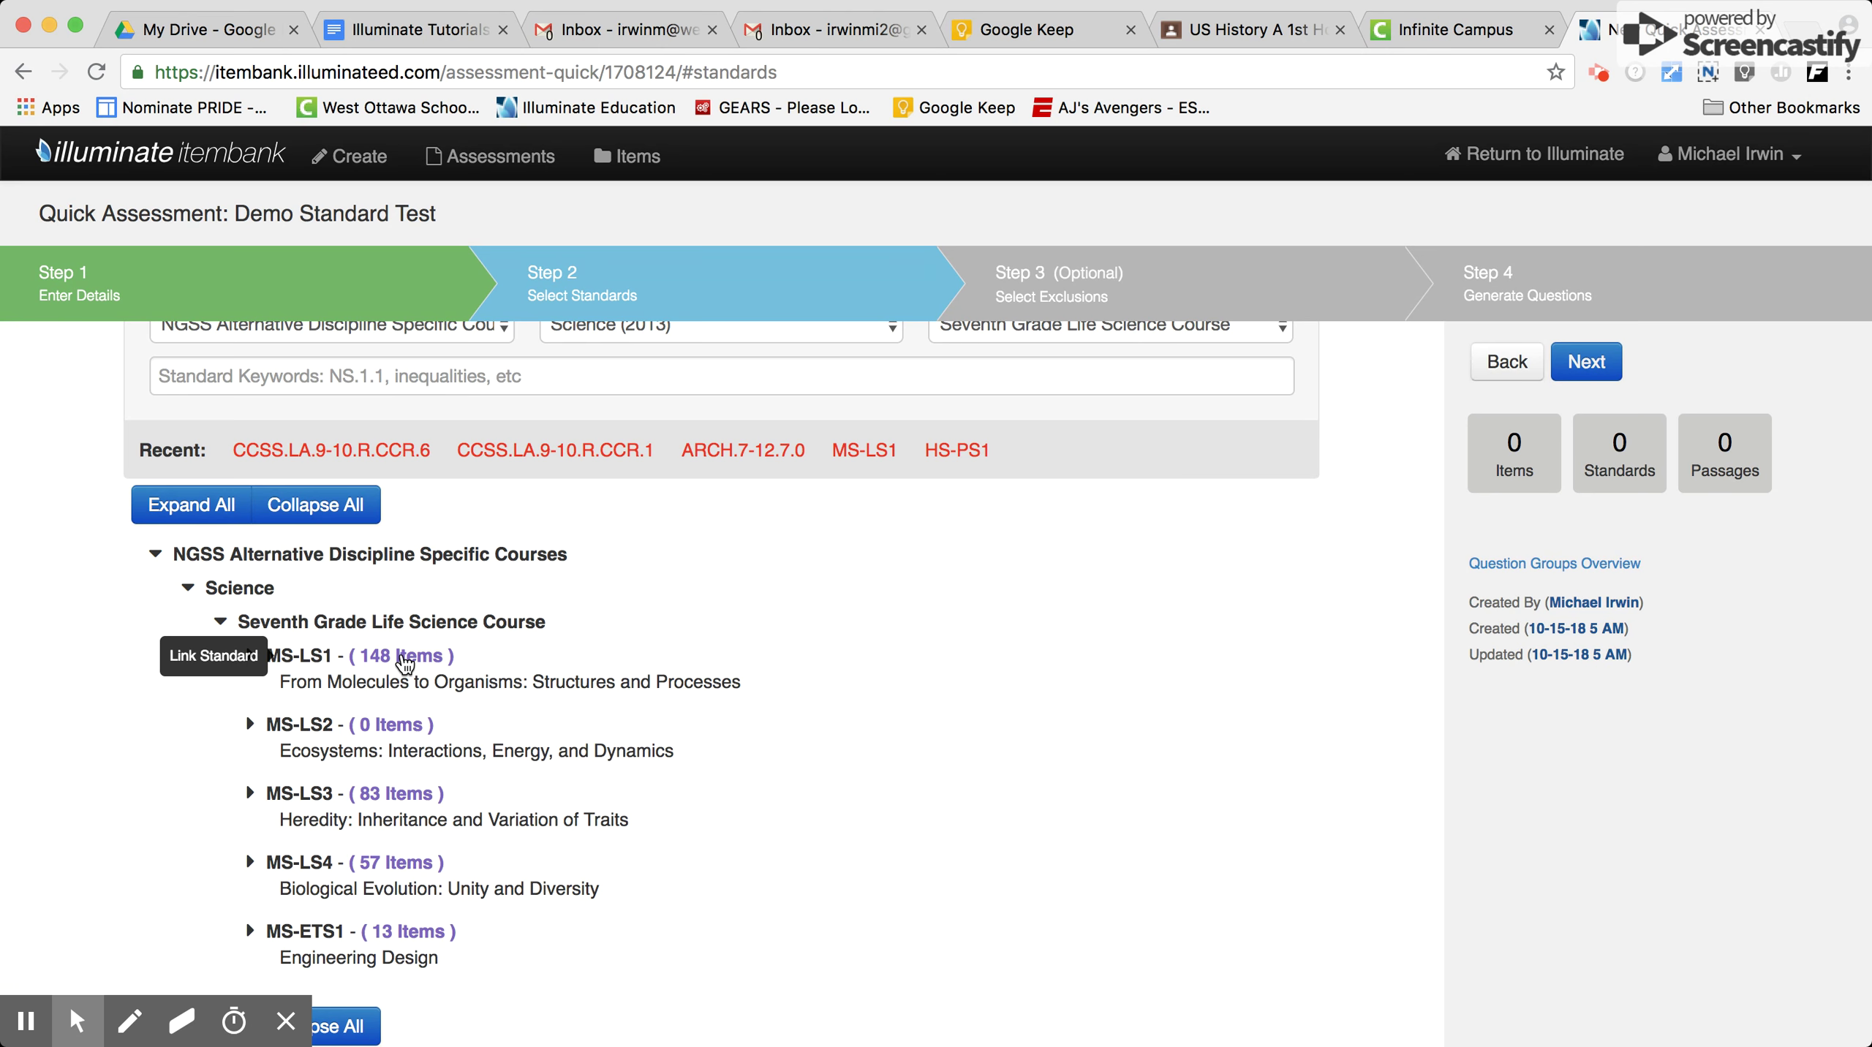
left_click(402, 656)
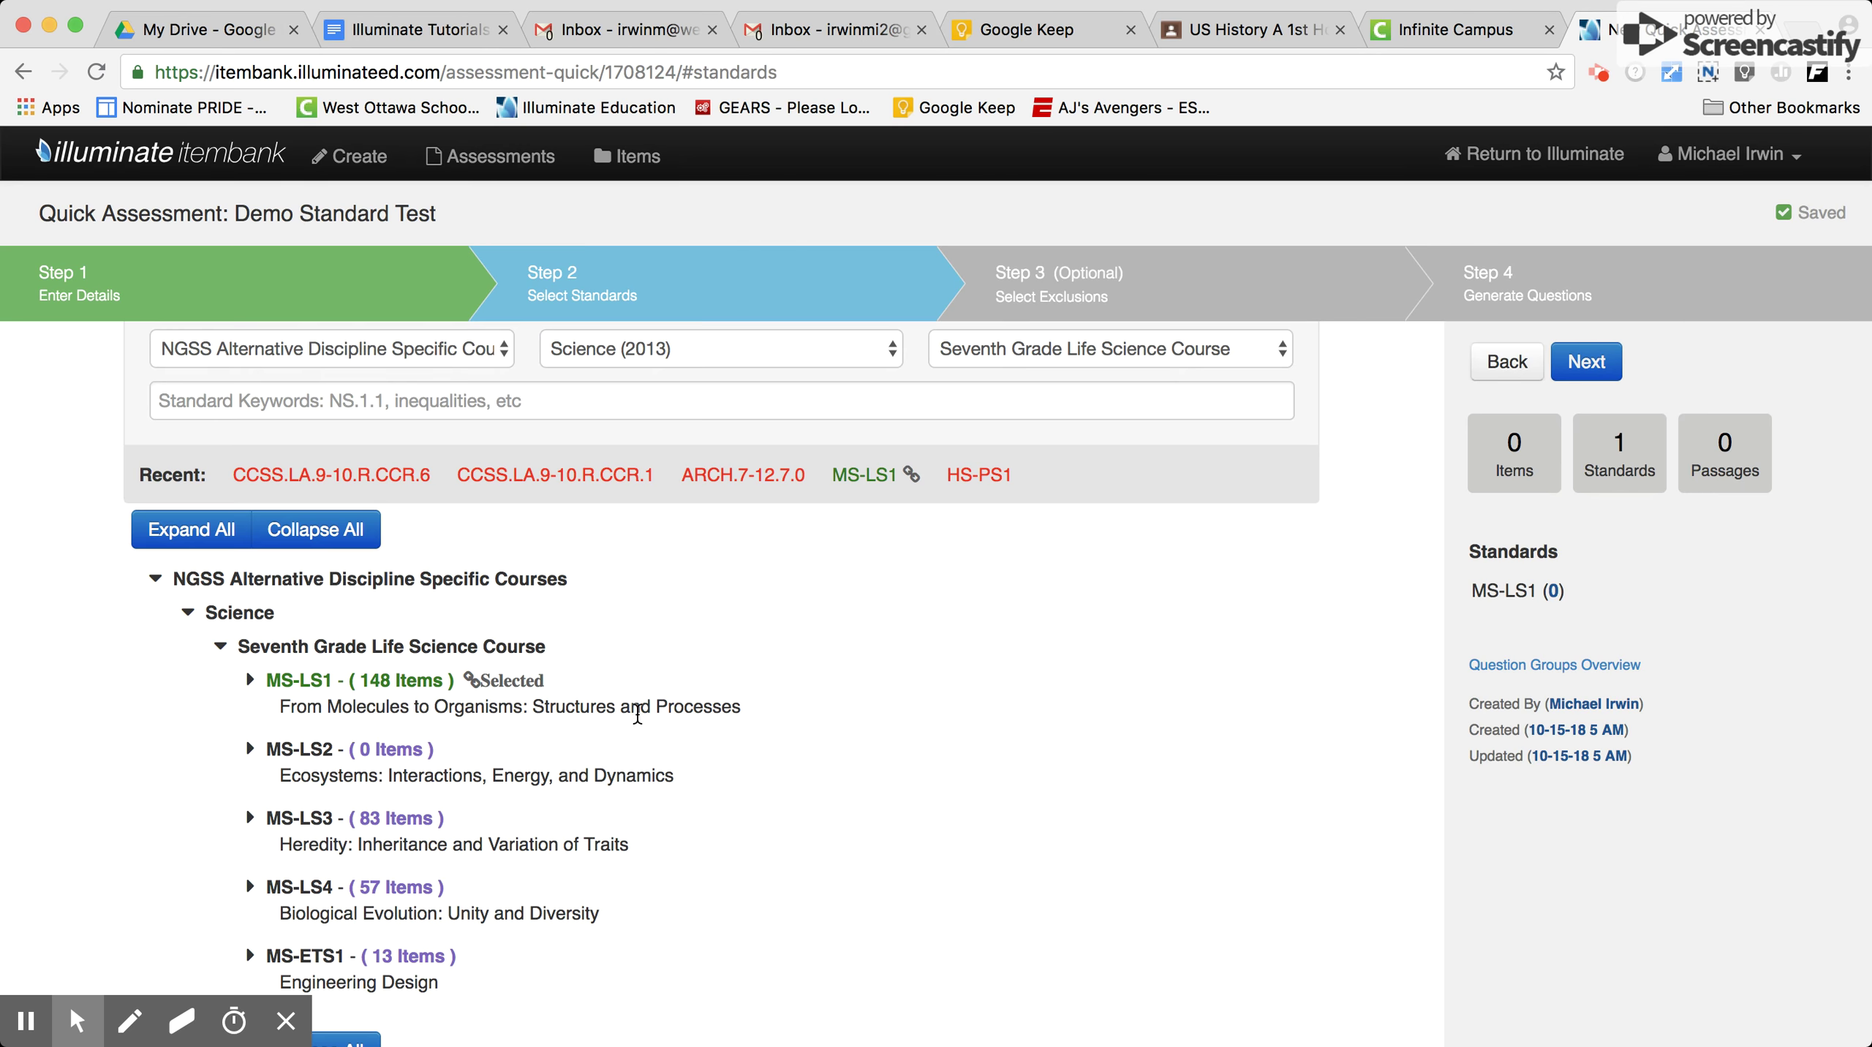
scroll(1081, 640, "up", 5)
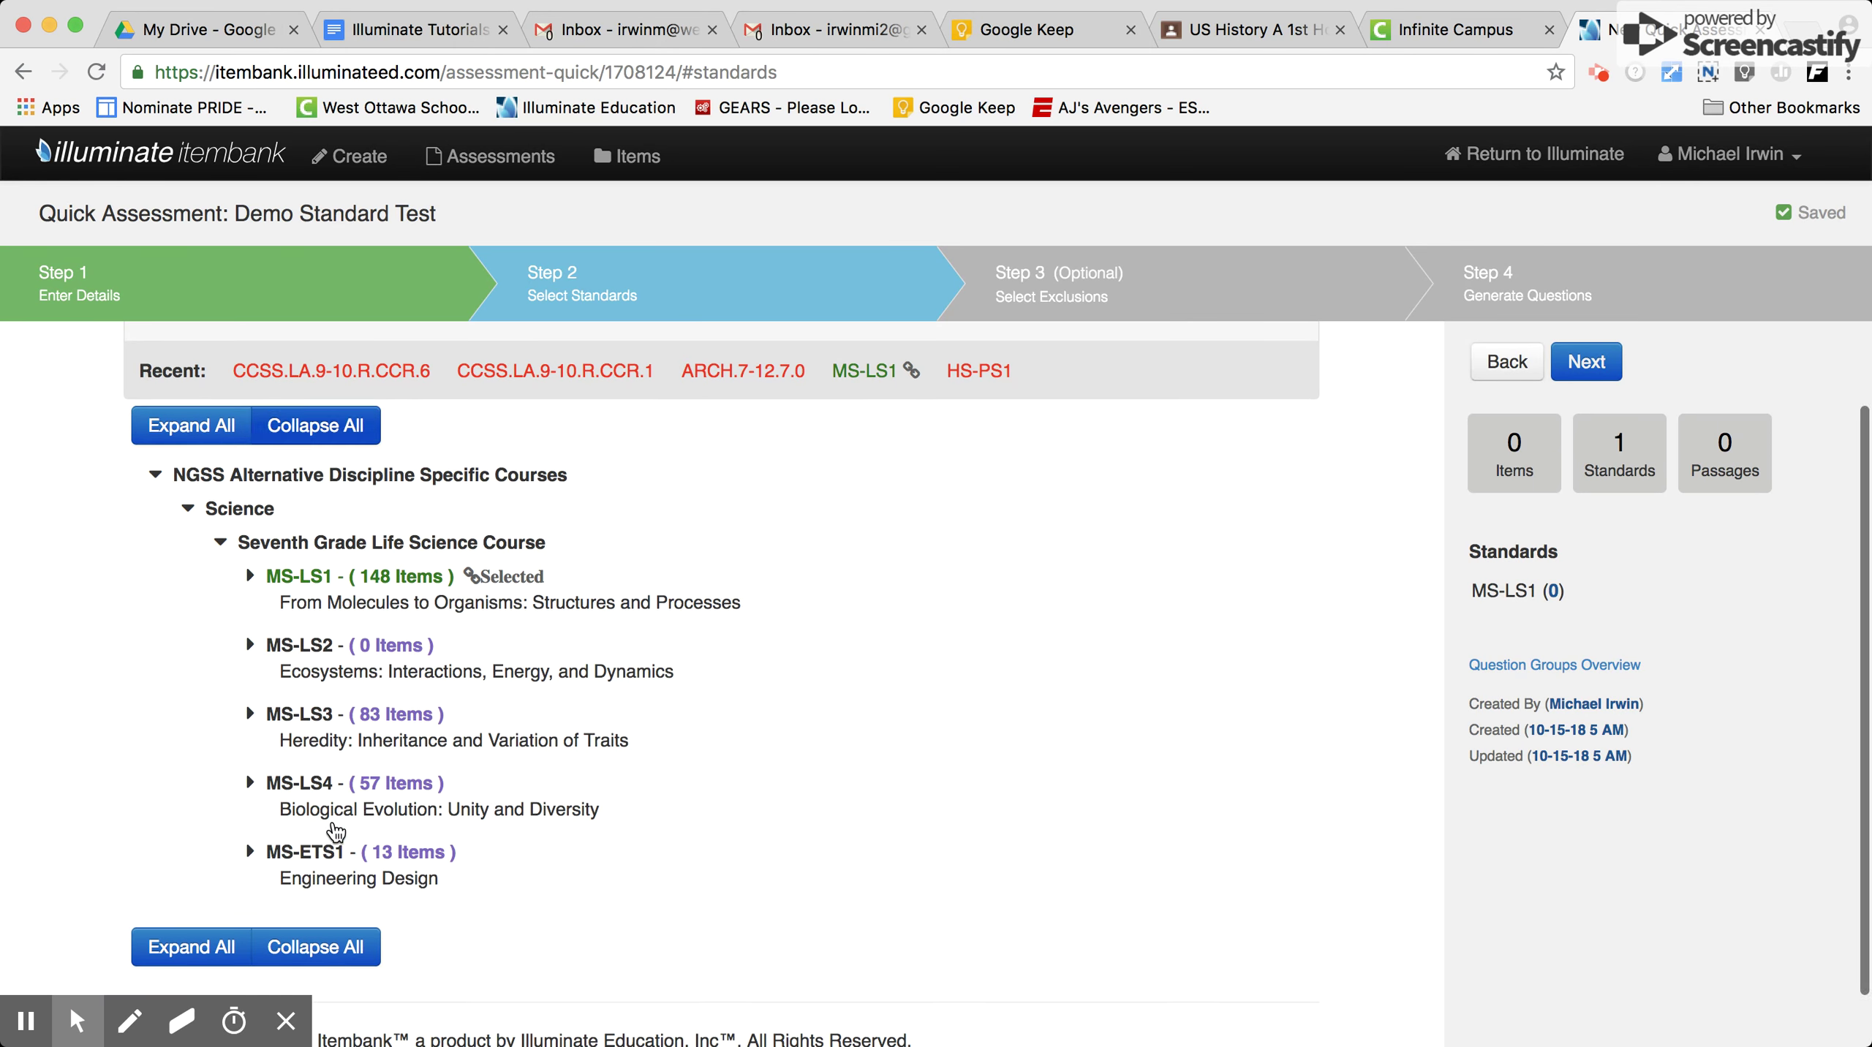
scroll(337, 836, "down", 6)
left_click(399, 712)
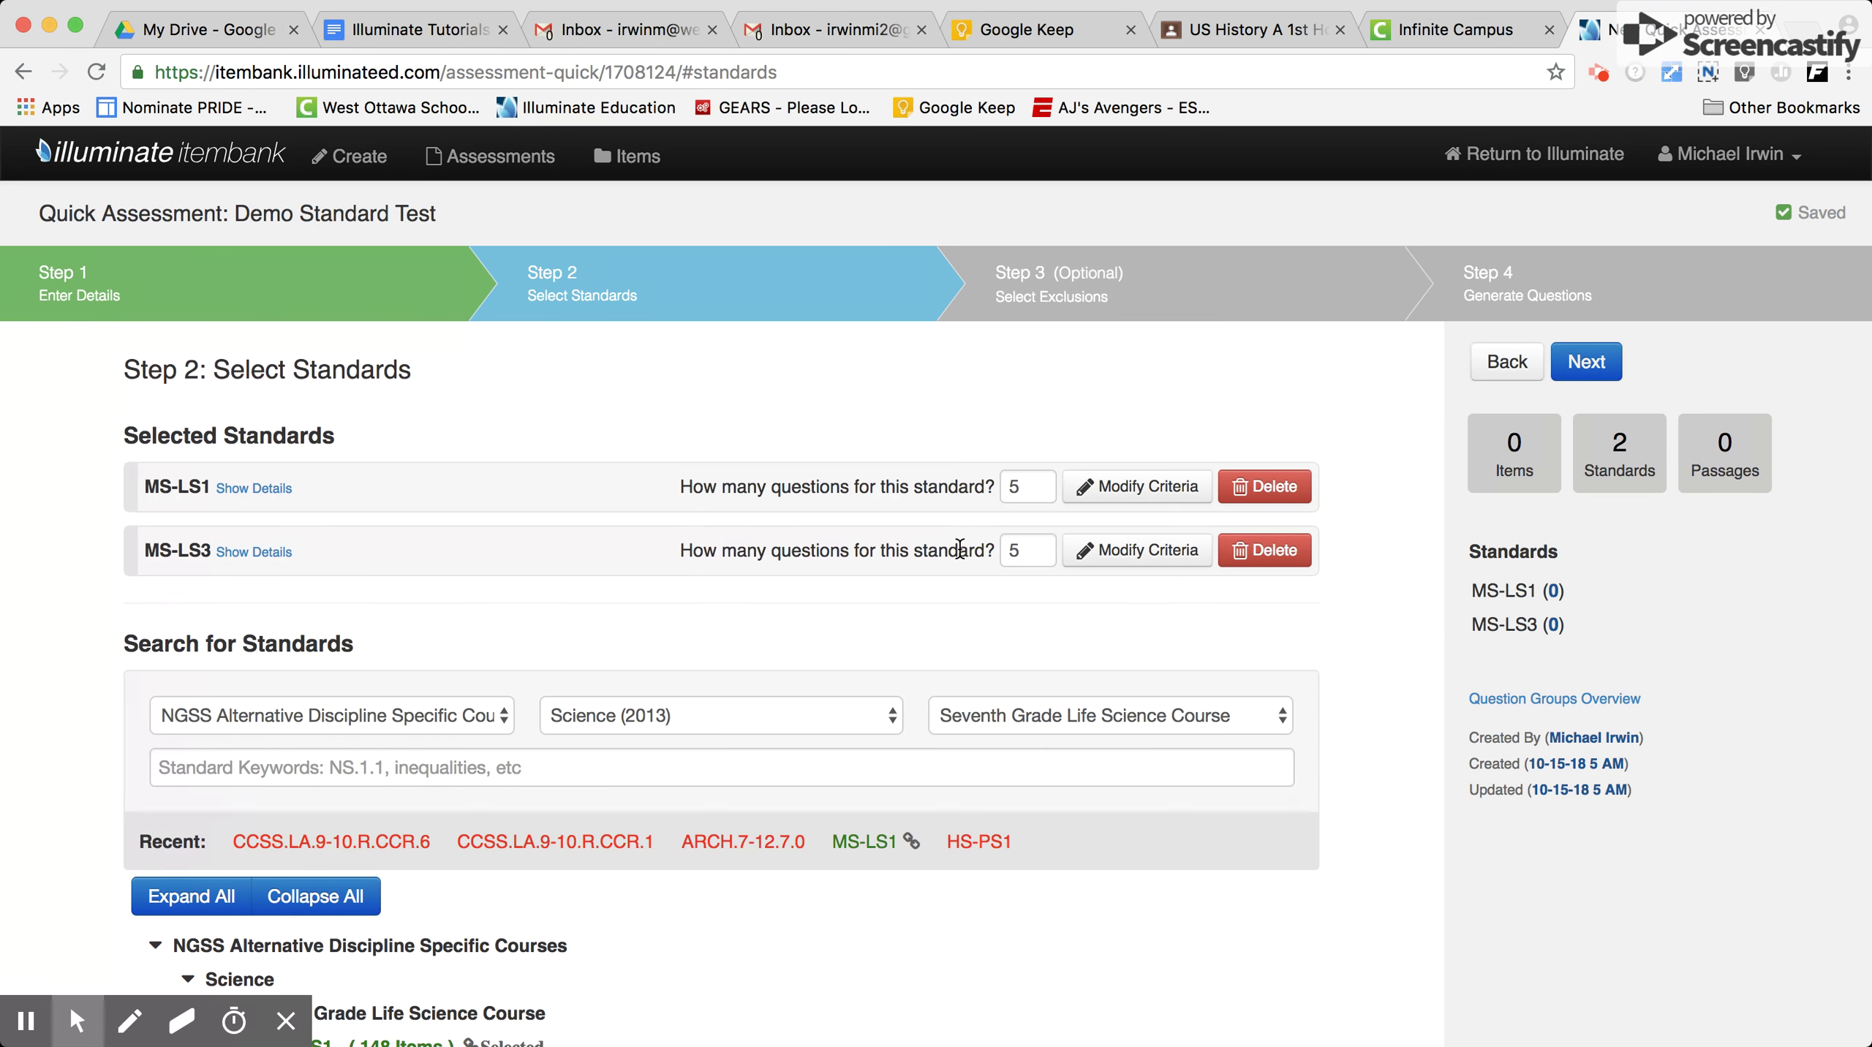
- Try to set the number of questions for MS-LS3 to 6, and continue to selecting exclusions
left_click(1028, 550)
key("BackSpace")
type("6")
key("Return")
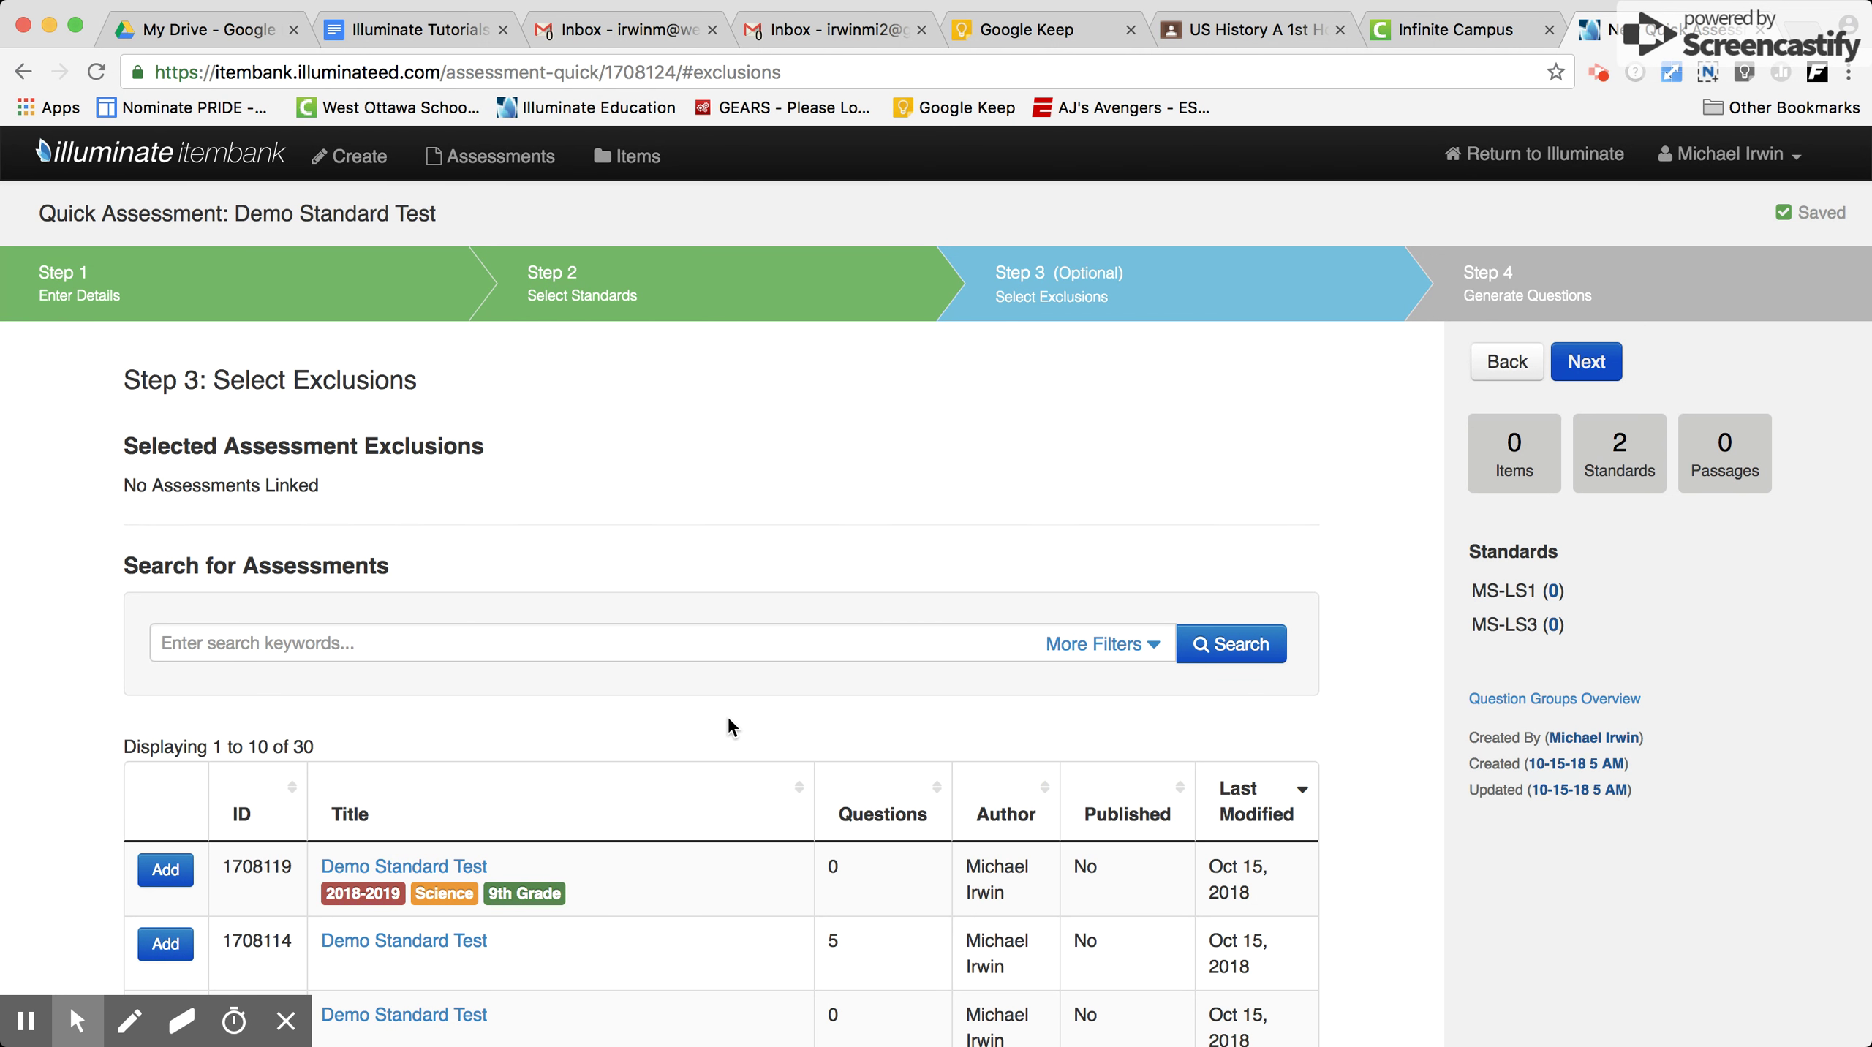
- Generate questions for all selected standards without adding any exclusions, and look through the generated questions
left_click(1604, 367)
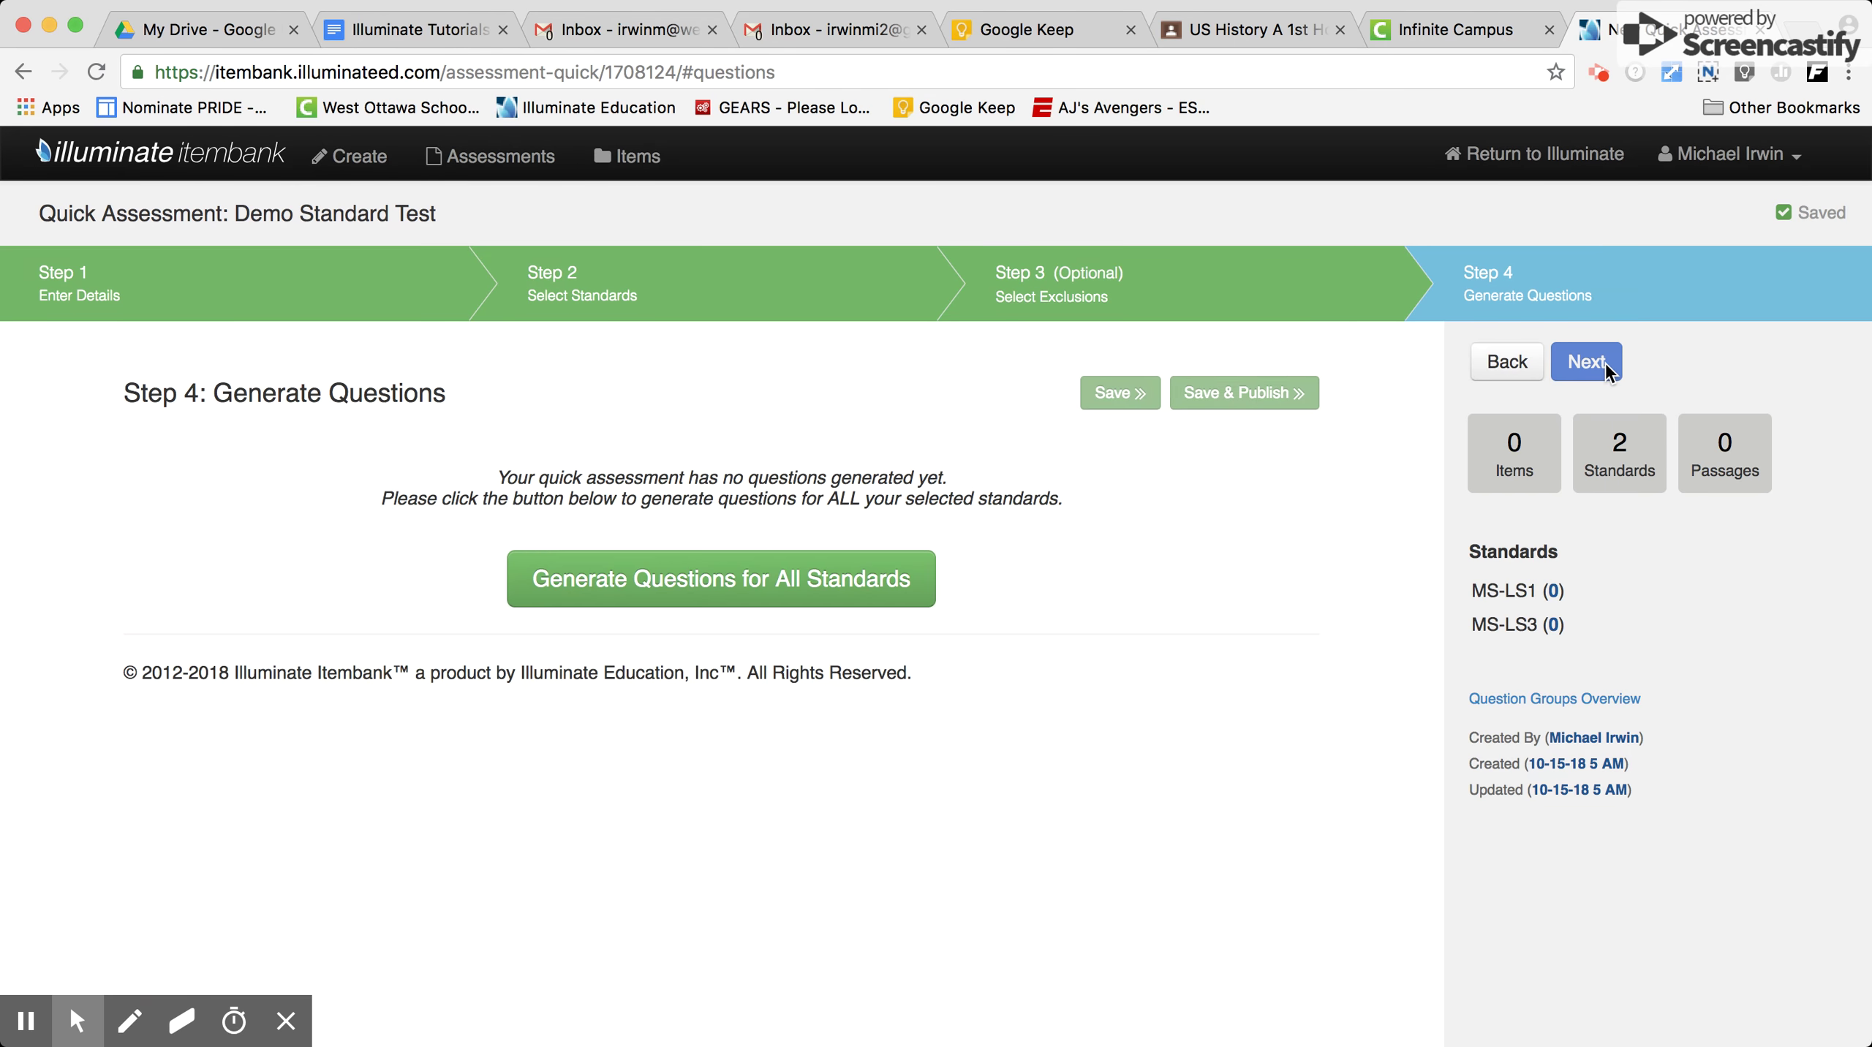
left_click(751, 568)
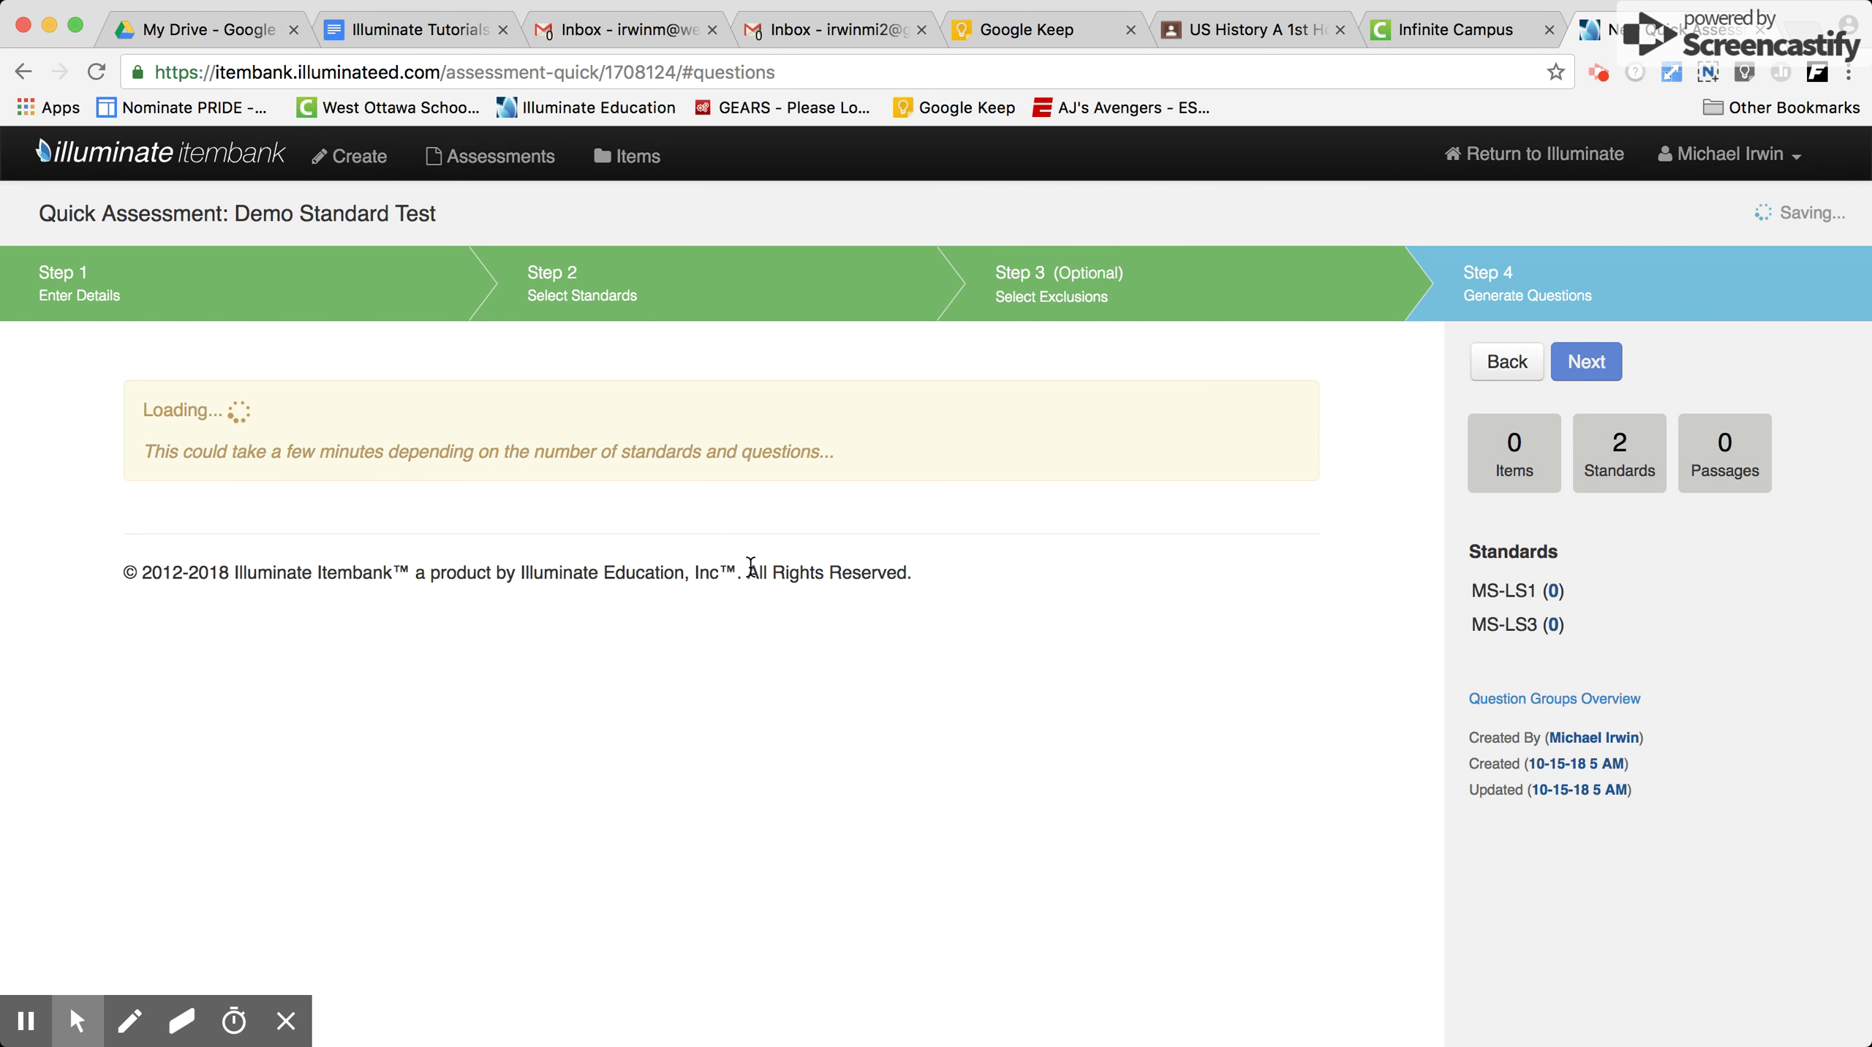
scroll(742, 638, "down", 15)
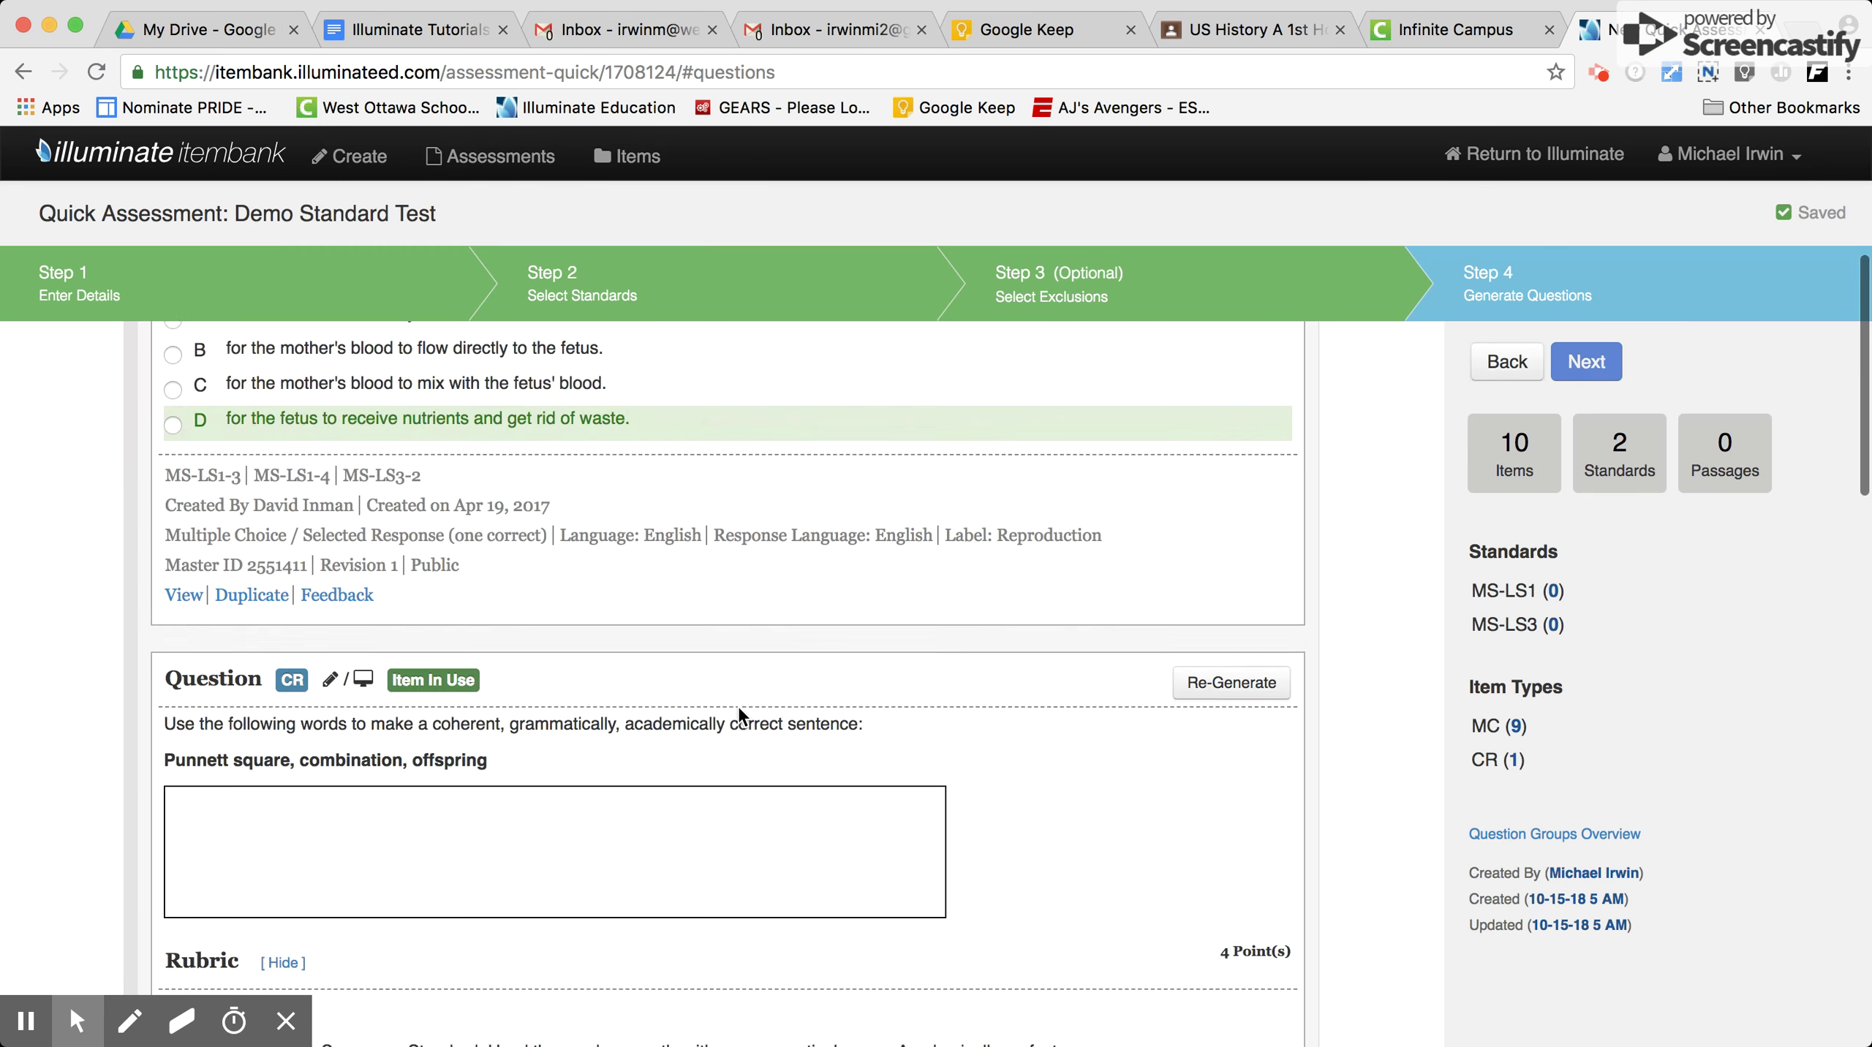
scroll(737, 704, "up", 15)
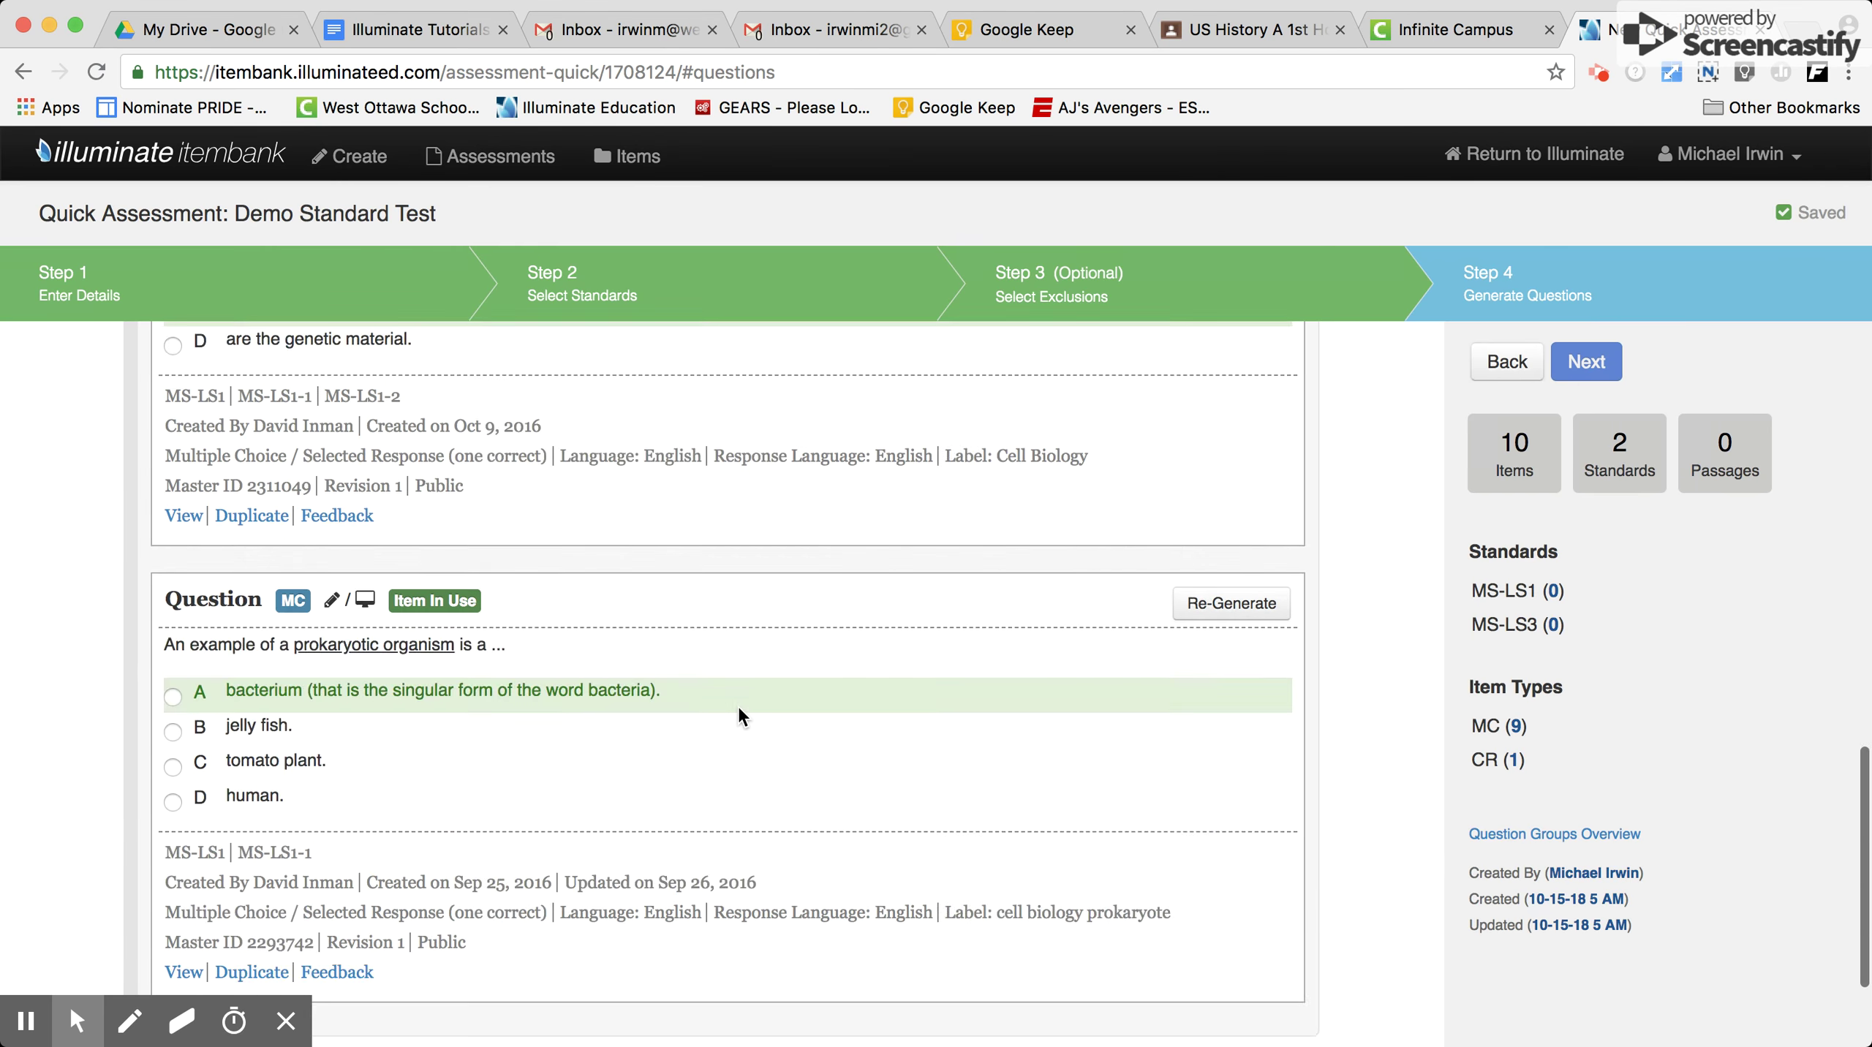
scroll(737, 704, "down", 3)
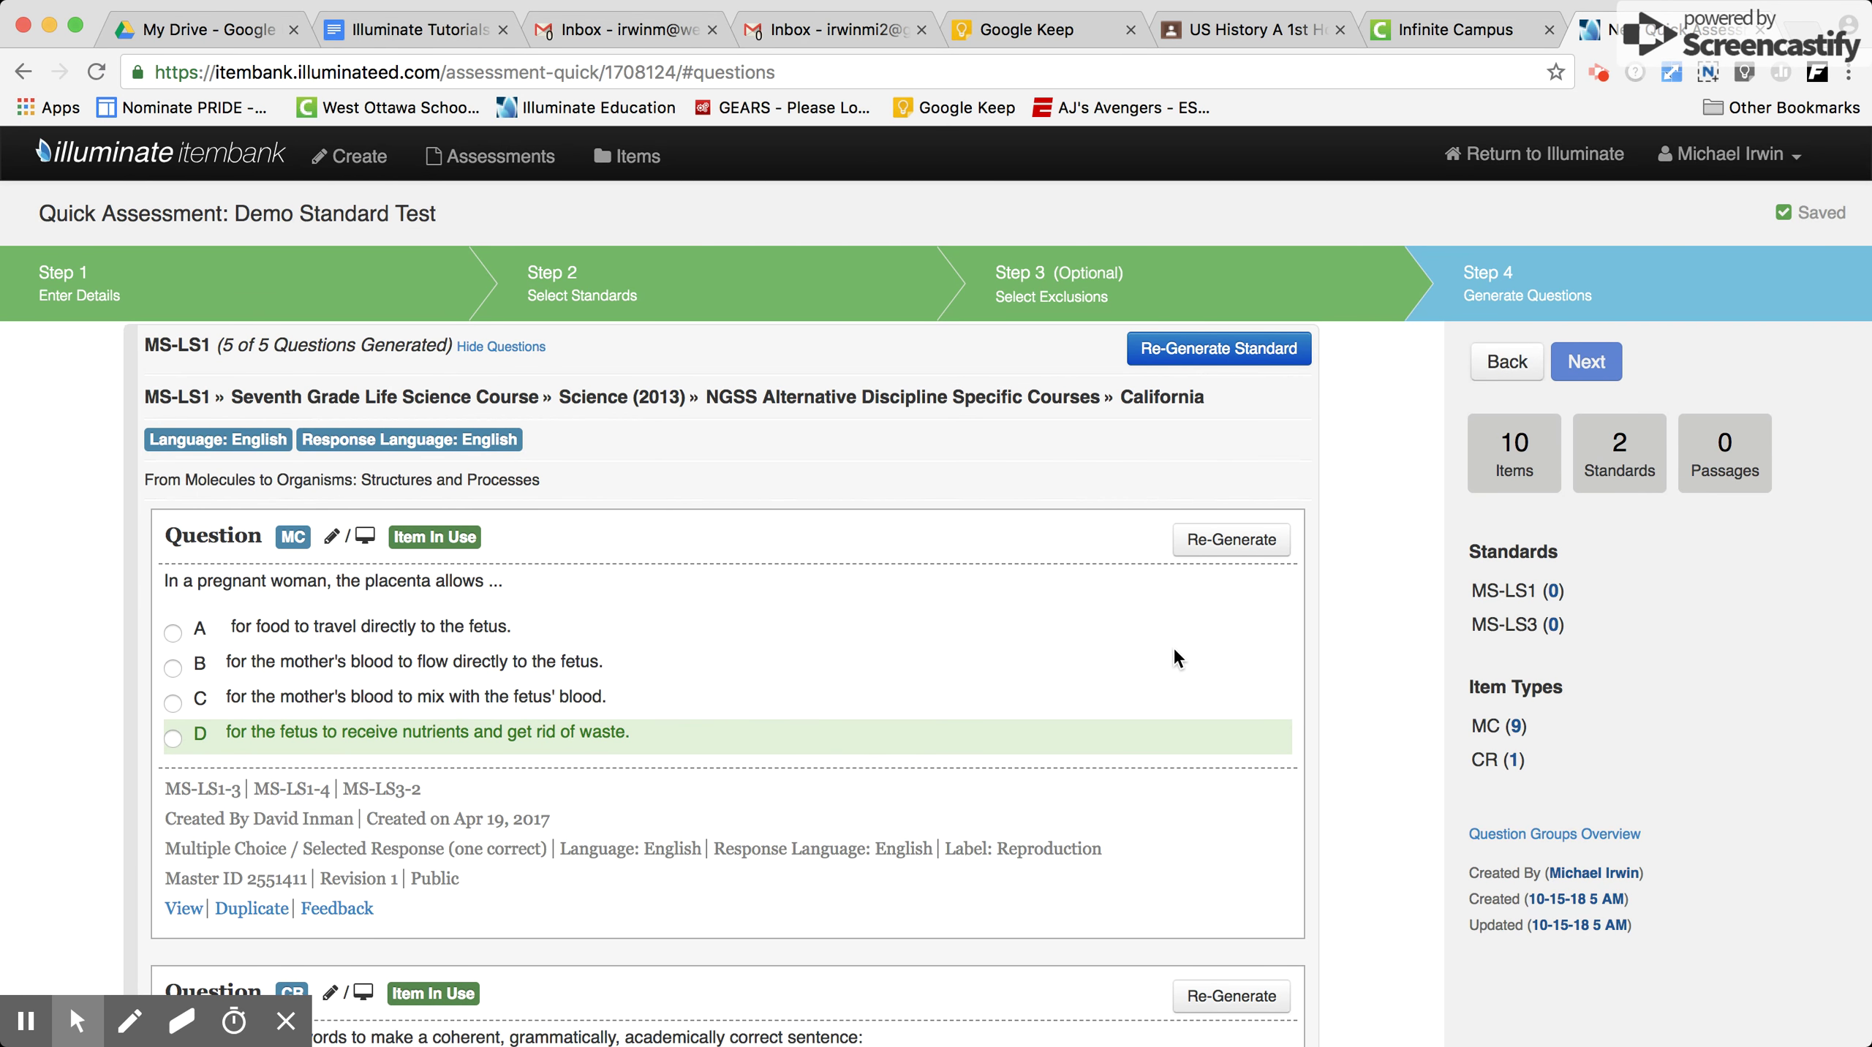
scroll(1242, 351, "up", 3)
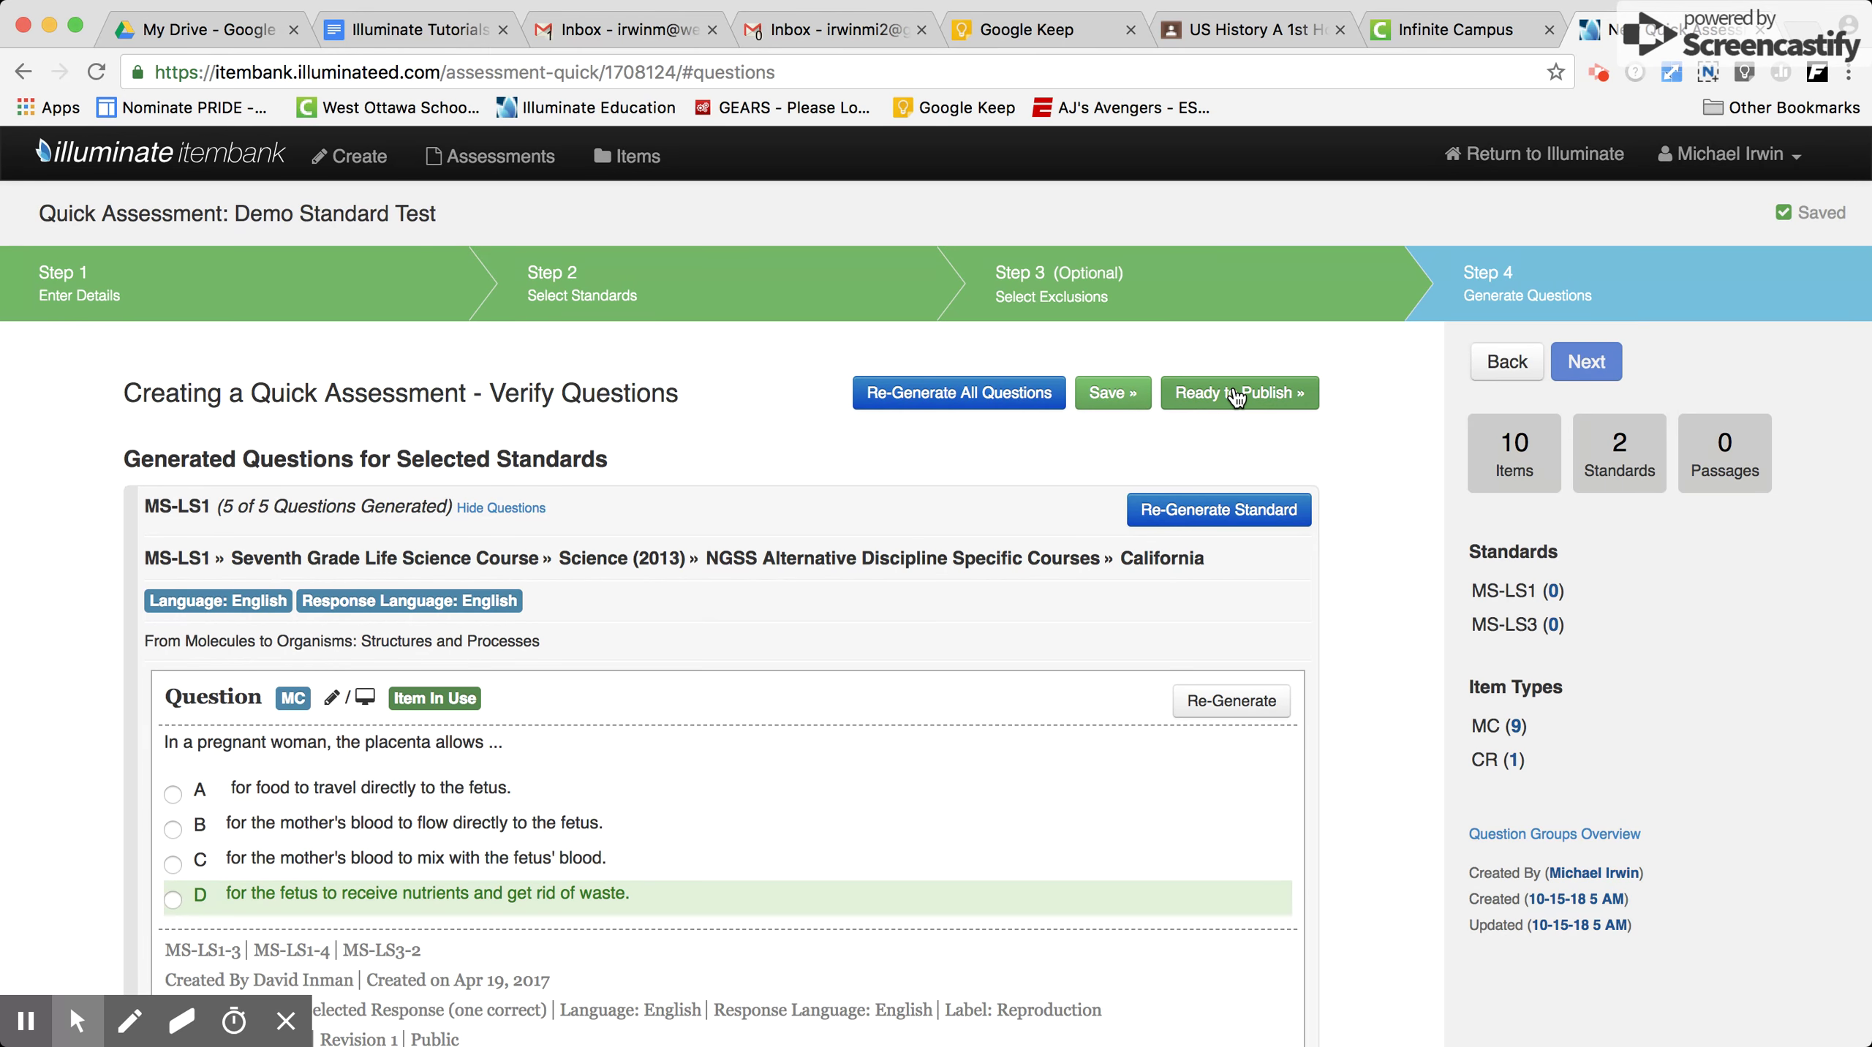
- Mark the quick assessment as ready, publish it, and return from the item bank to Illuminate
left_click(1236, 397)
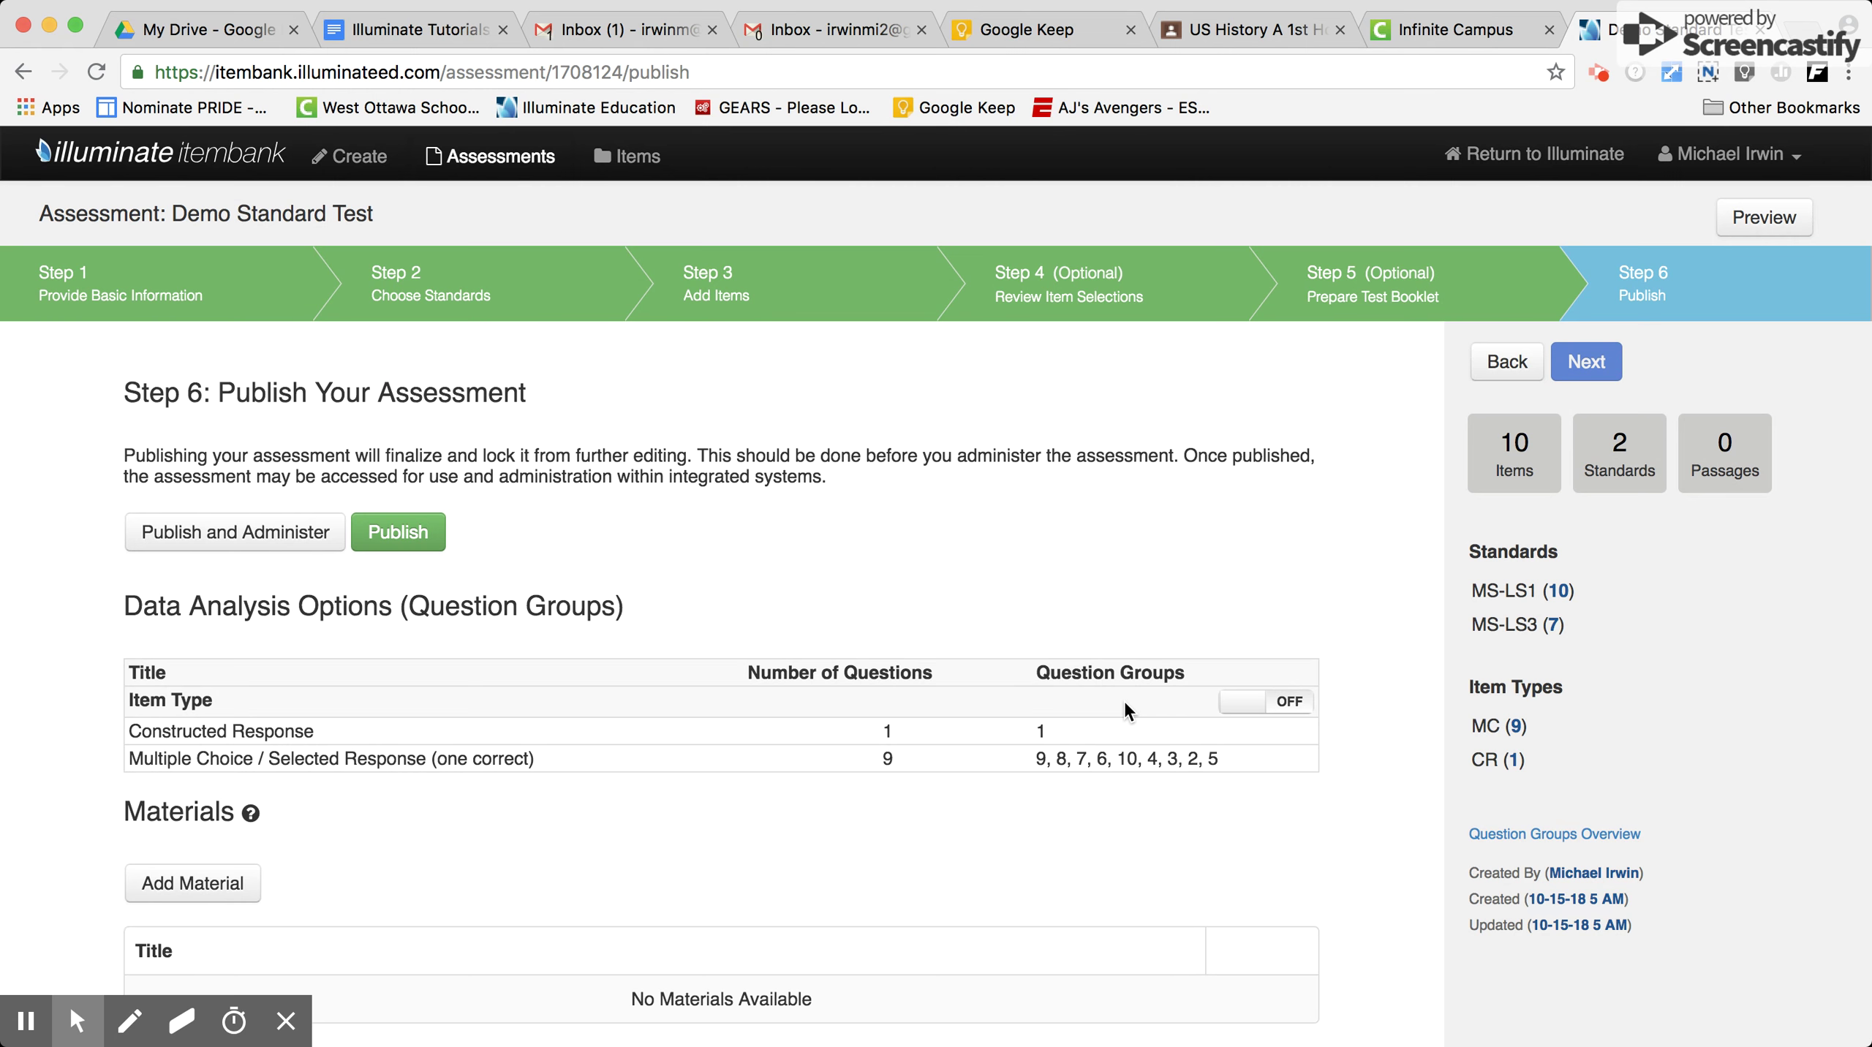
left_click(398, 532)
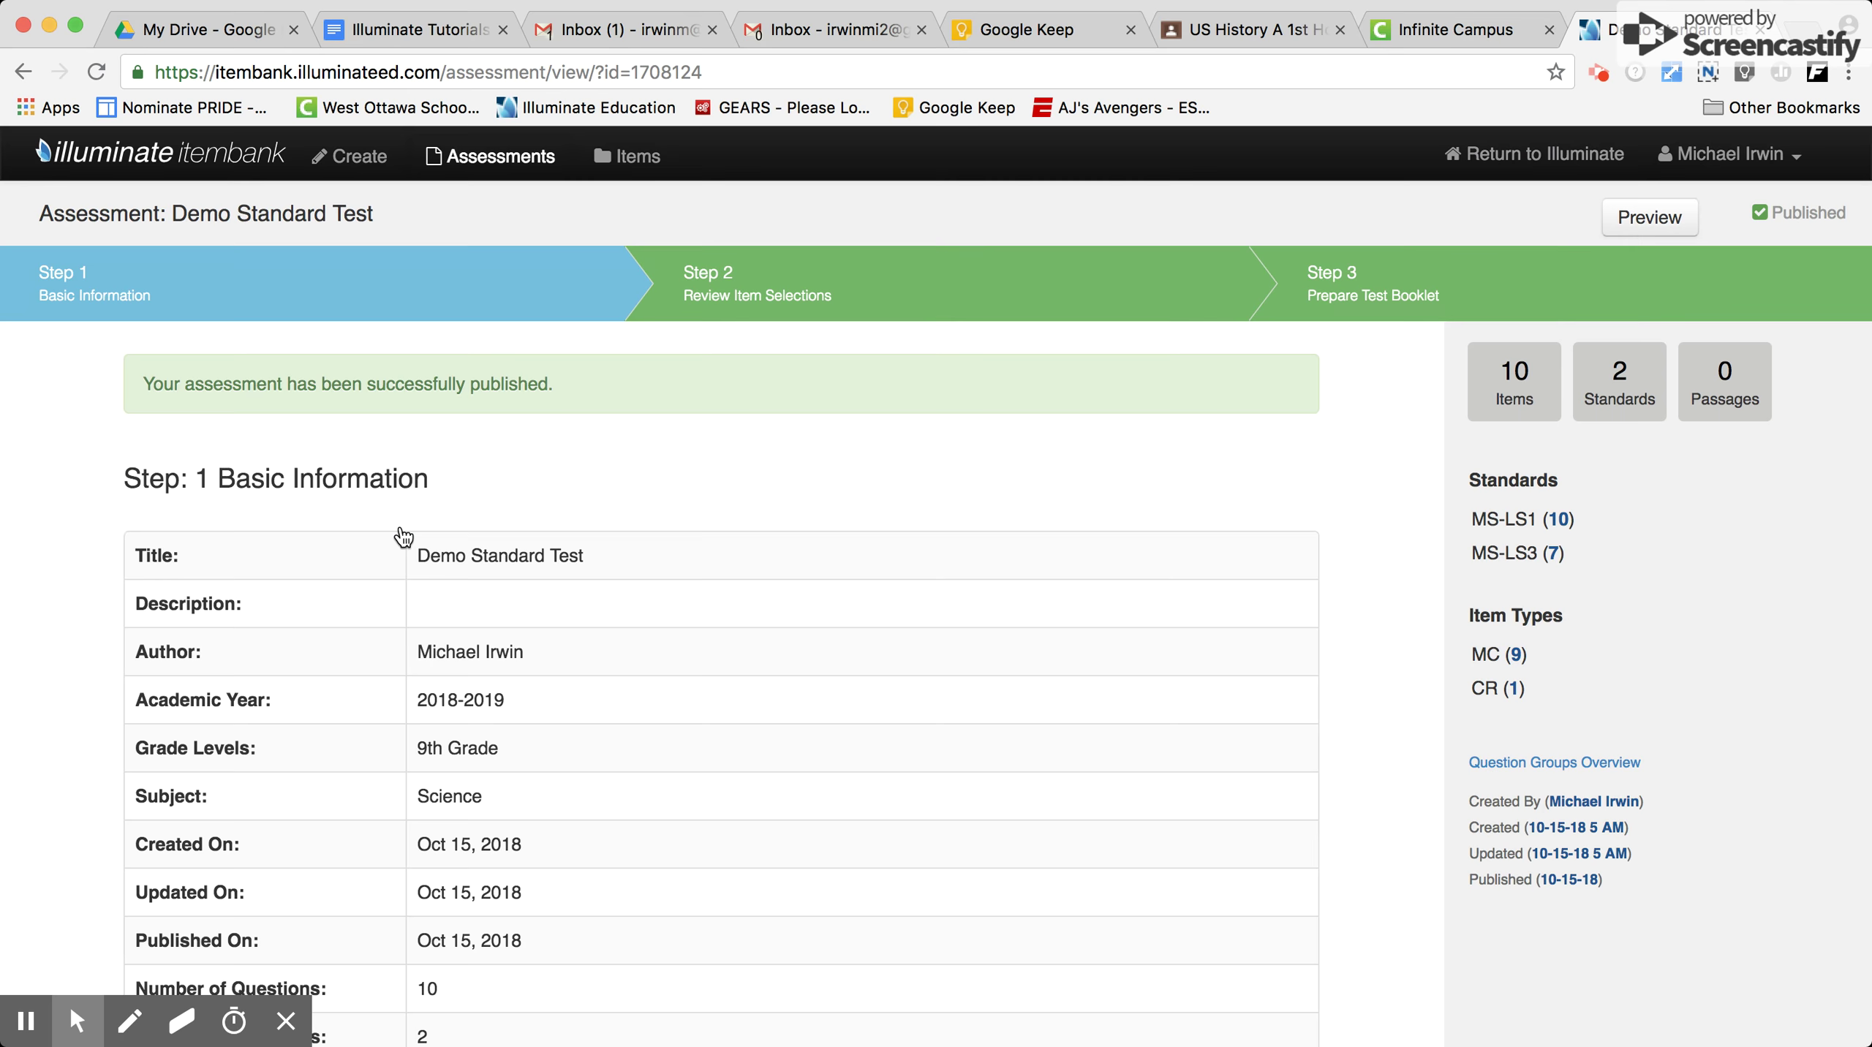
left_click(1569, 156)
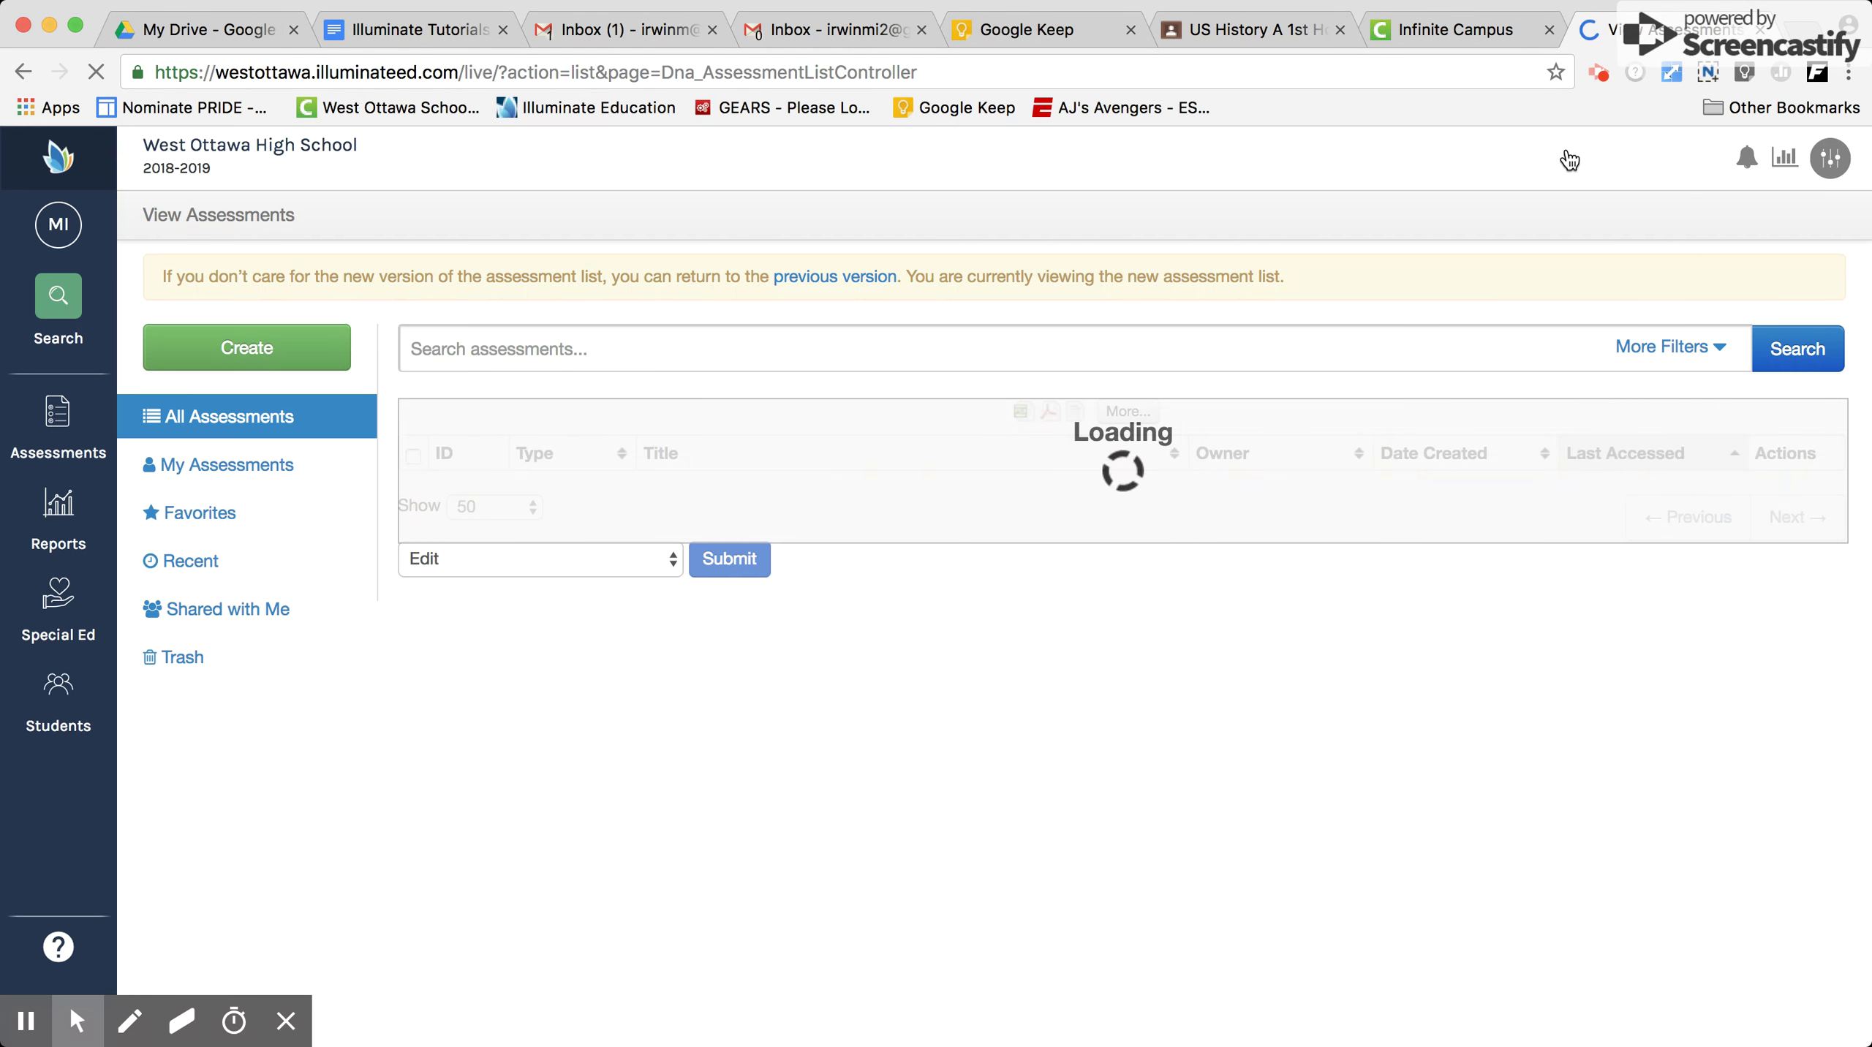
- Look for the published Demo Standard Test among your own assessments, reloading the list once
left_click(173, 475)
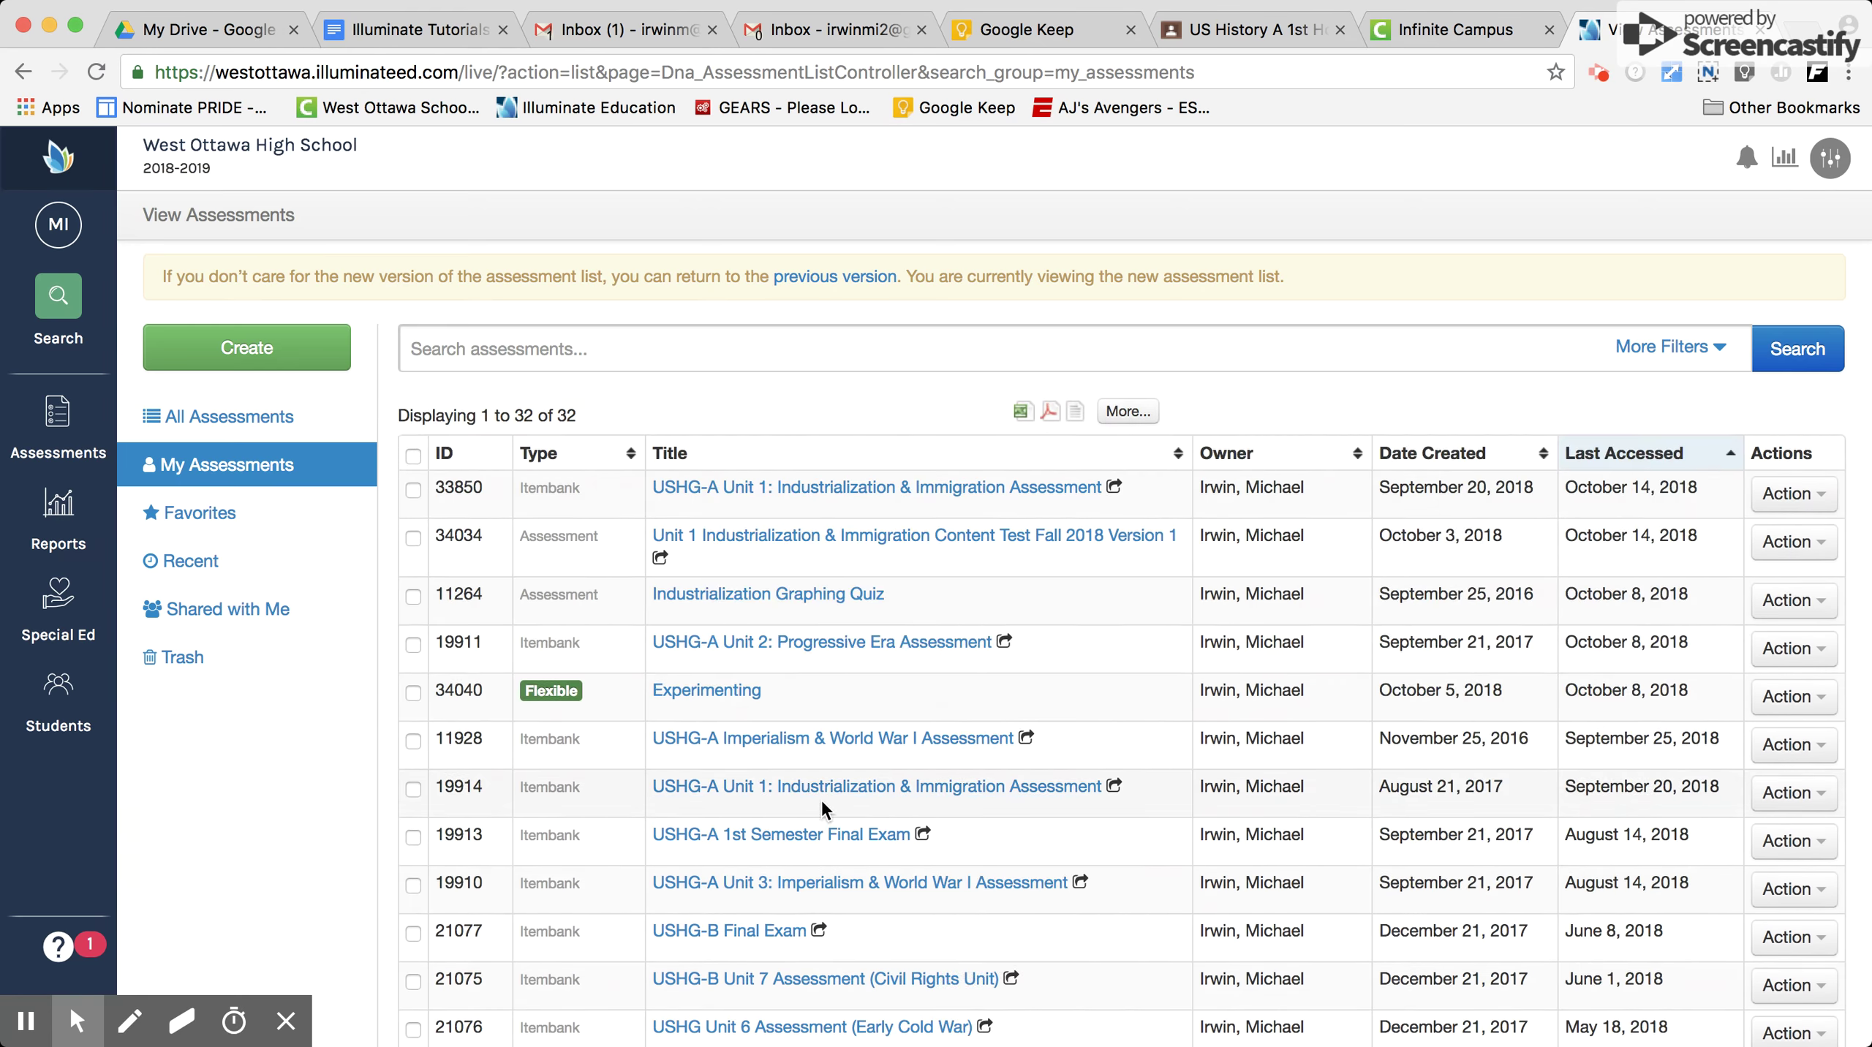
scroll(733, 651, "down", 3)
scroll(733, 651, "down", 2)
scroll(732, 651, "up", 5)
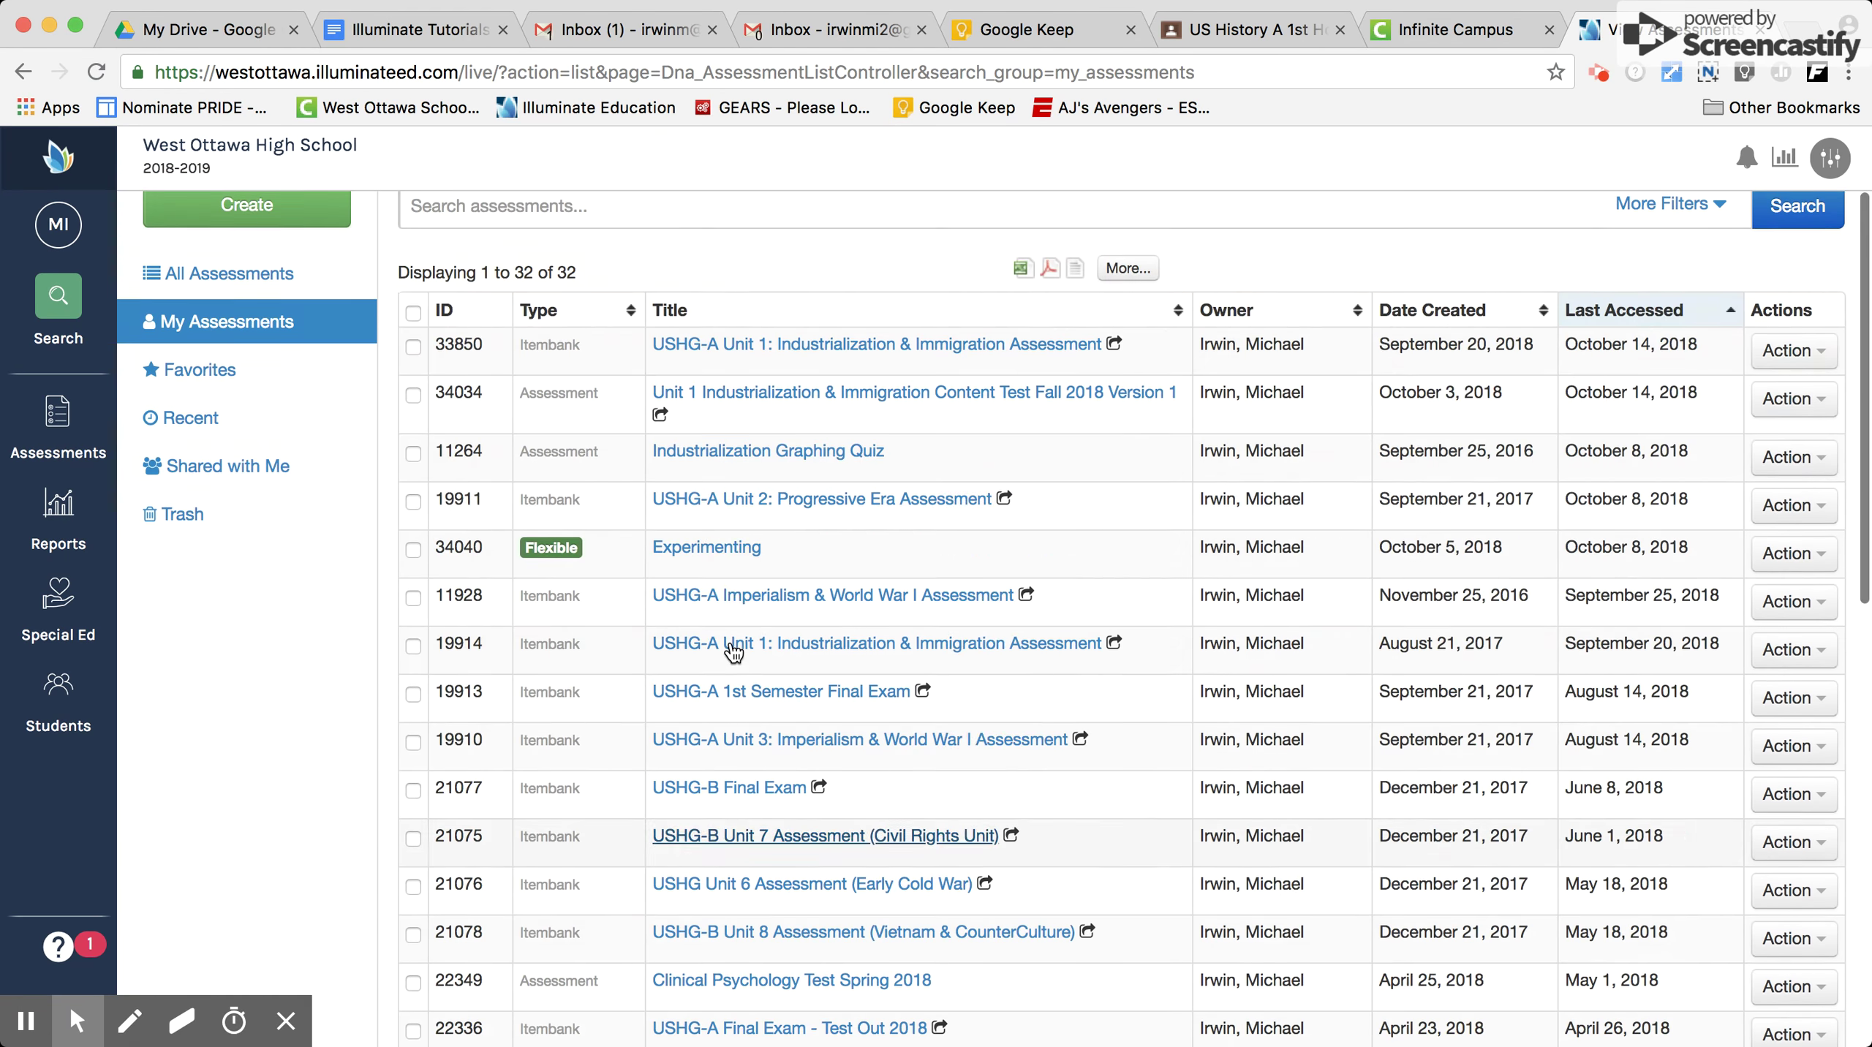
left_click(95, 71)
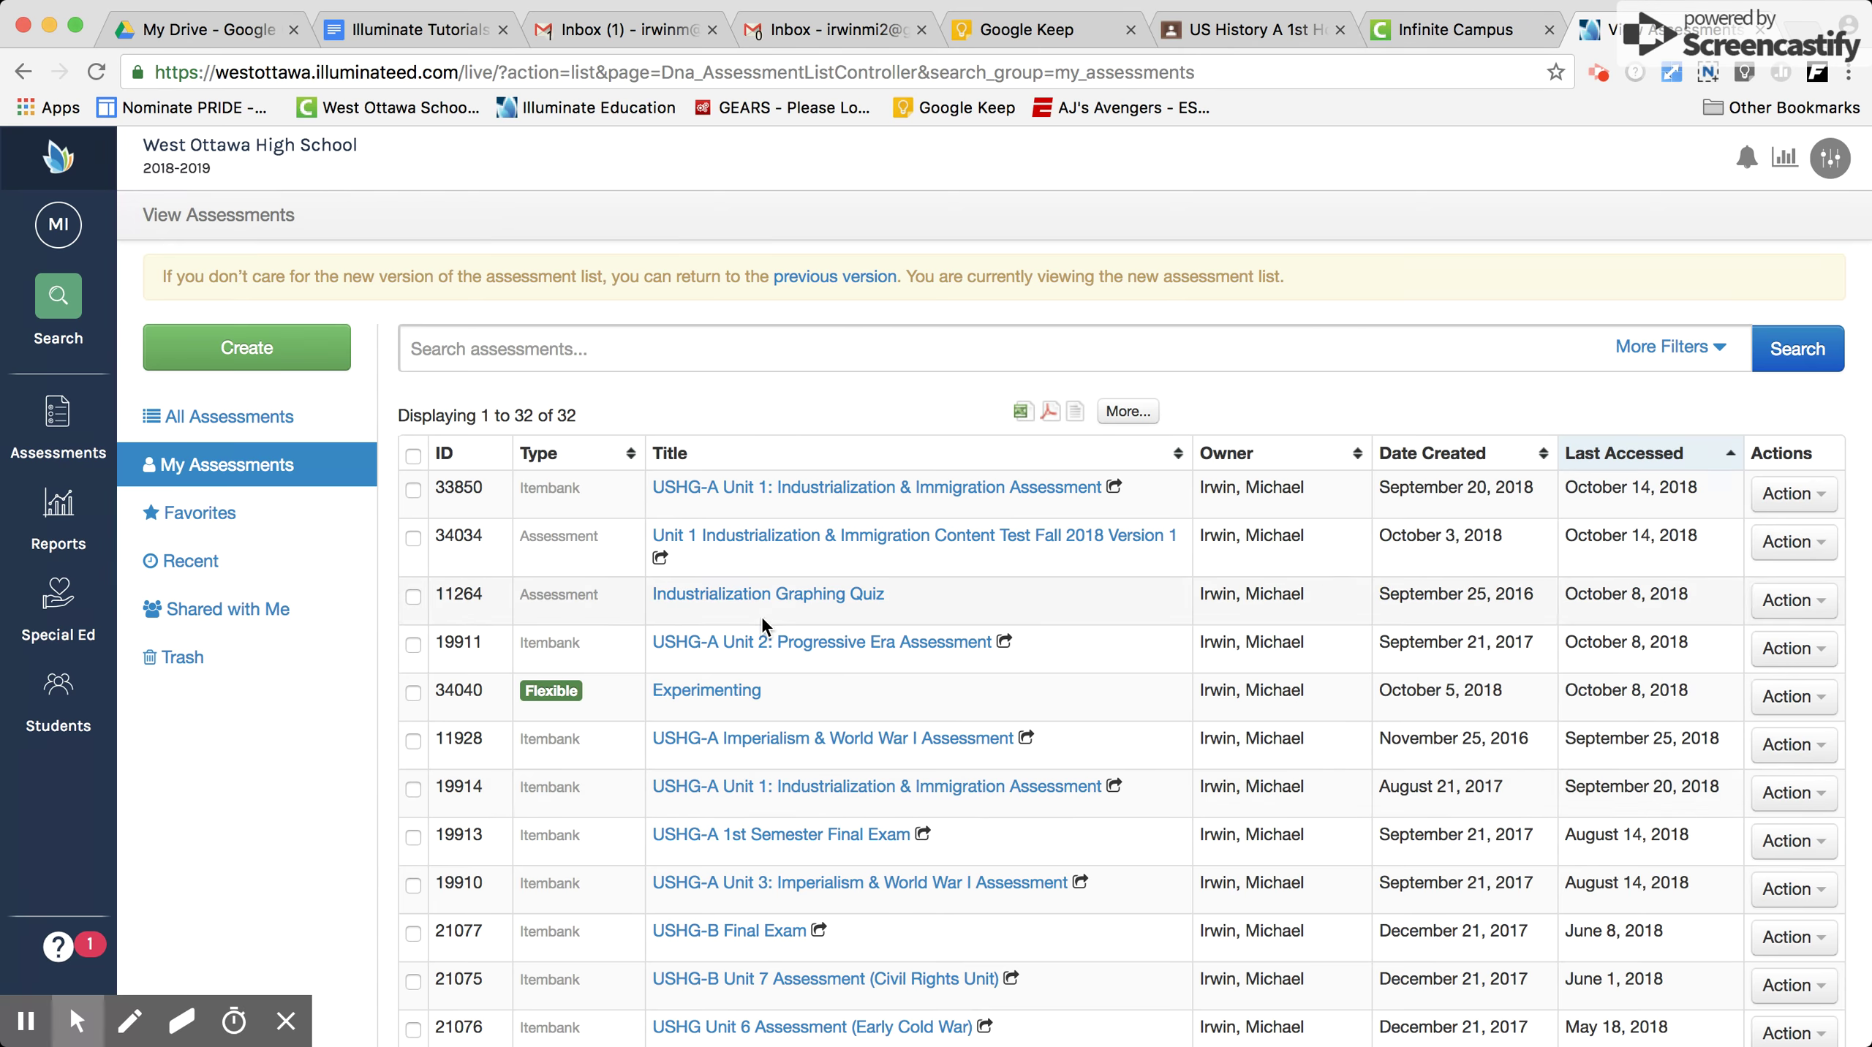
scroll(762, 623, "down", 13)
scroll(762, 623, "down", 2)
scroll(764, 634, "up", 15)
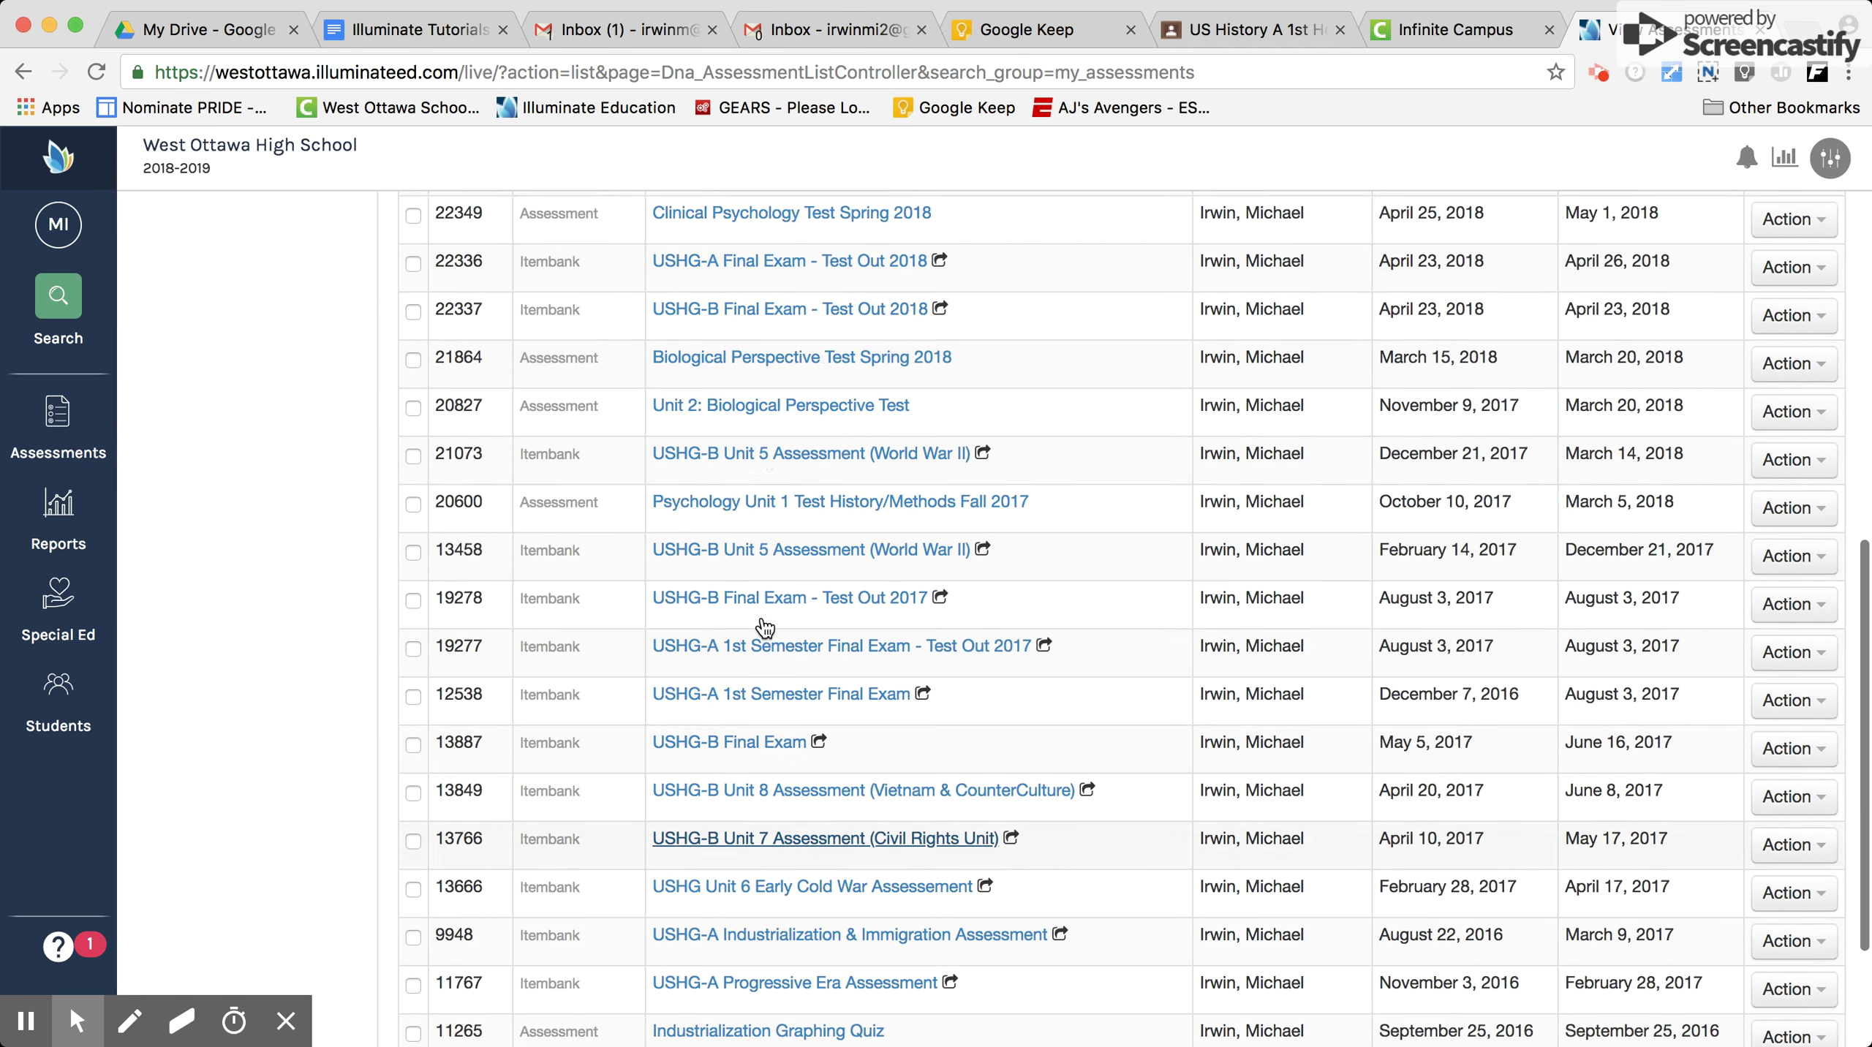